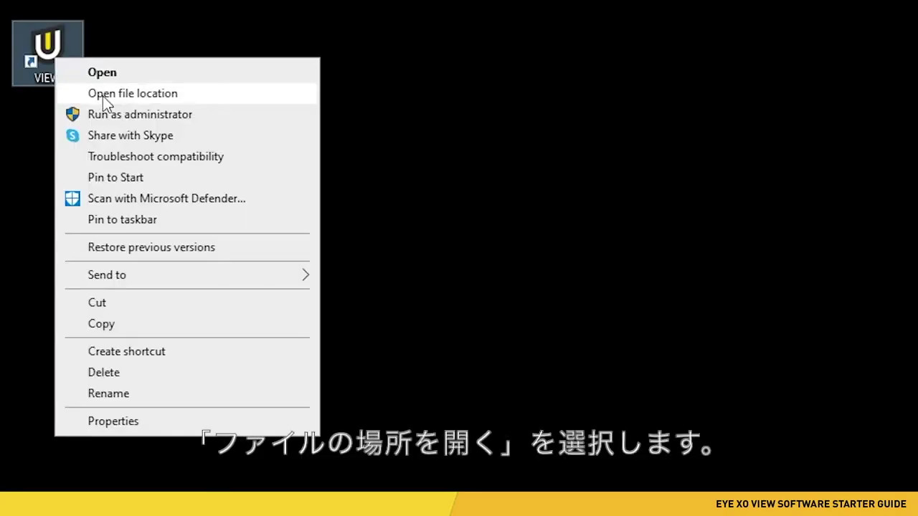
Open the C:\VIEW install folder and select the Configuration application
left_click(103, 96)
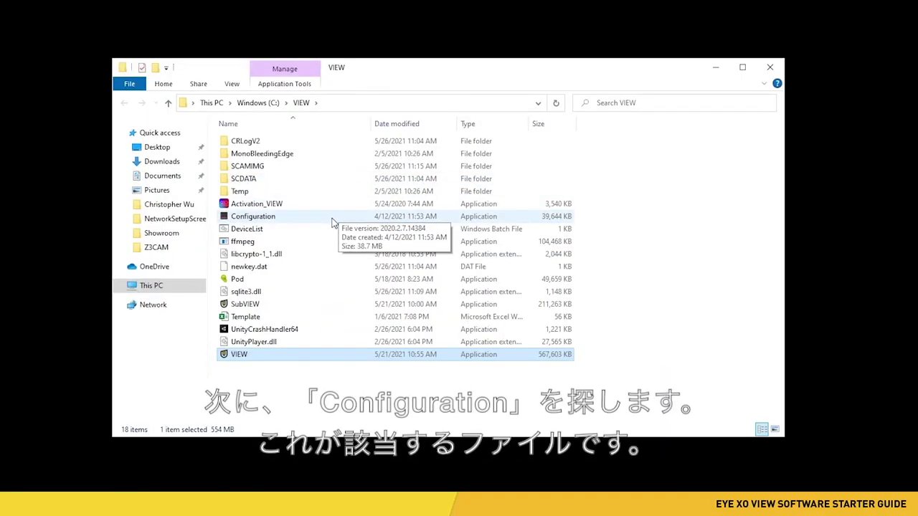
left_click(332, 223)
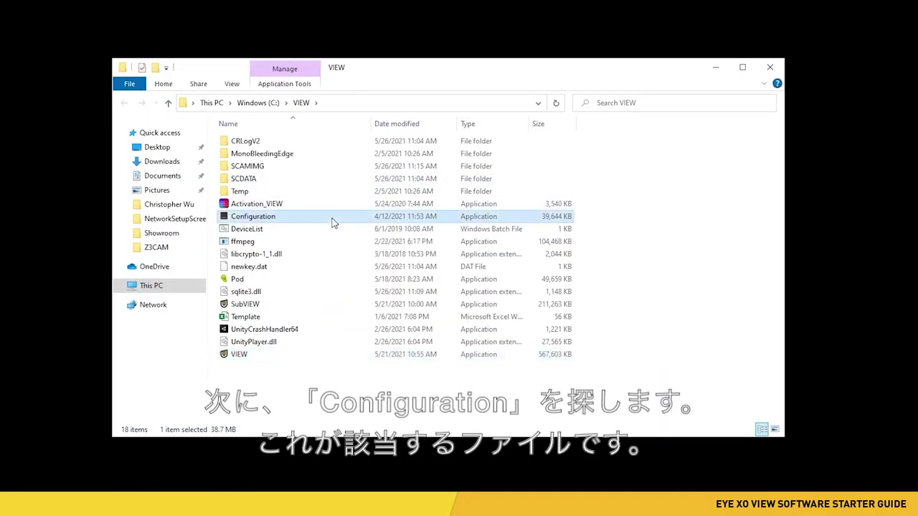
Launch VIEW Configuration, confirm 1920x1080 resolution on Monitor1, and close the window
double_click(331, 223)
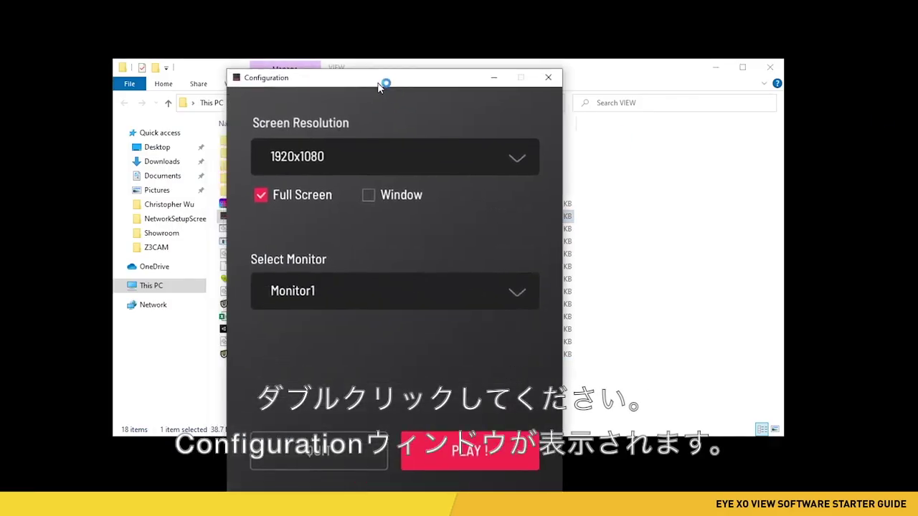
left_click_drag(405, 81, 491, 46)
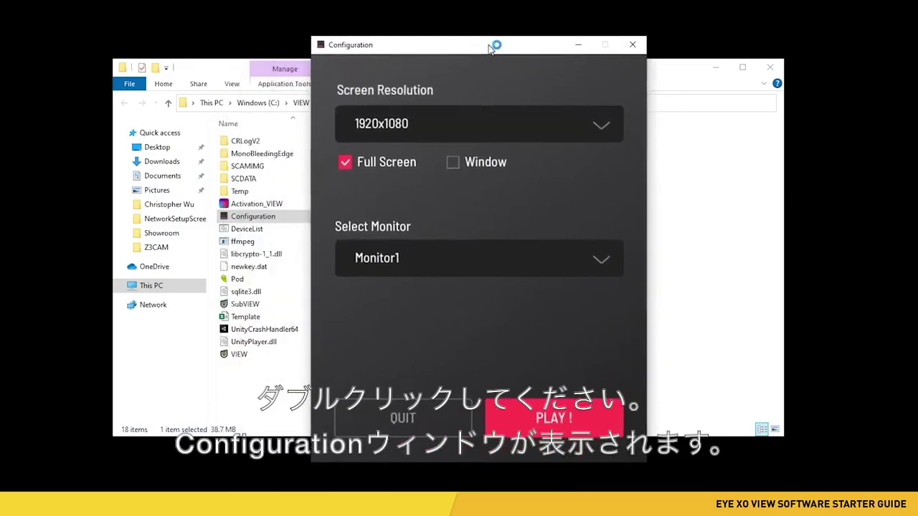
left_click(459, 127)
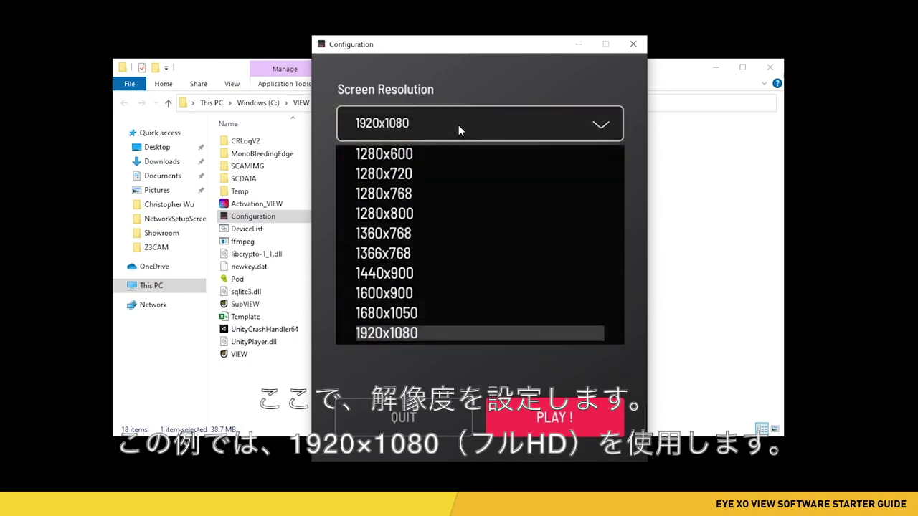
left_click(451, 334)
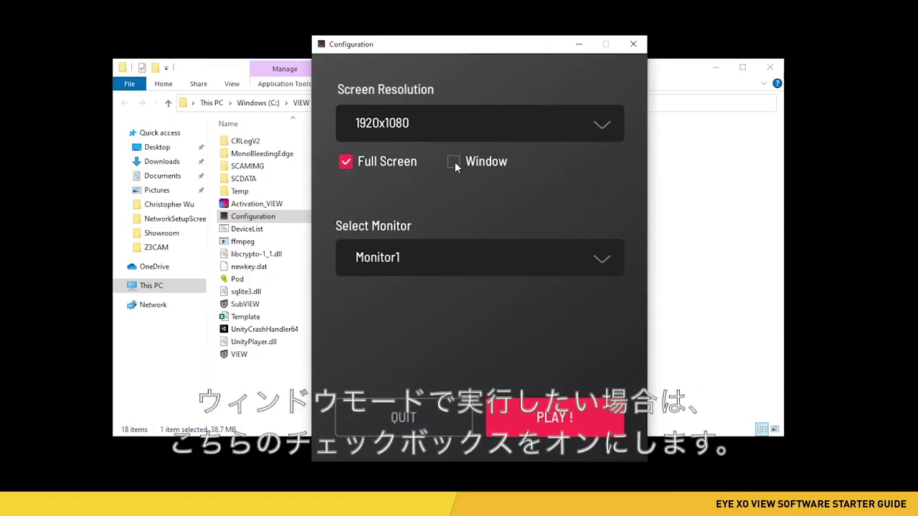
left_click(472, 259)
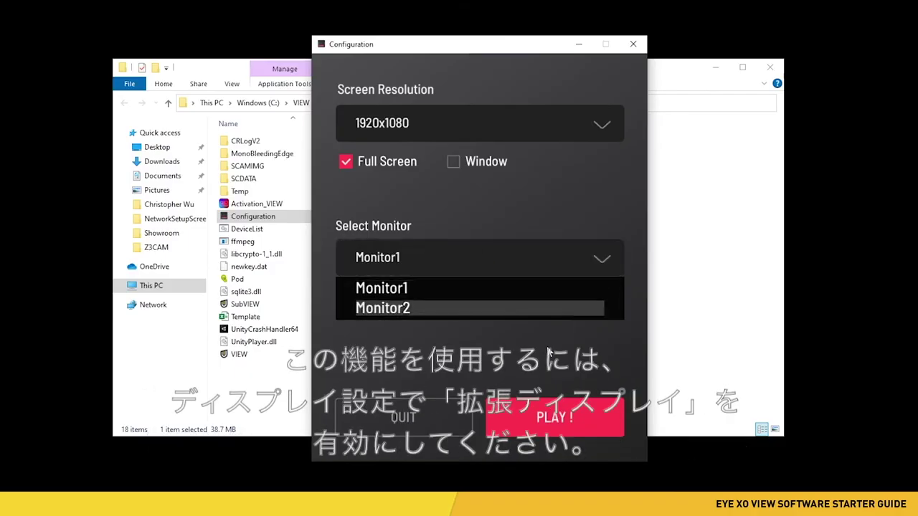
left_click(610, 338)
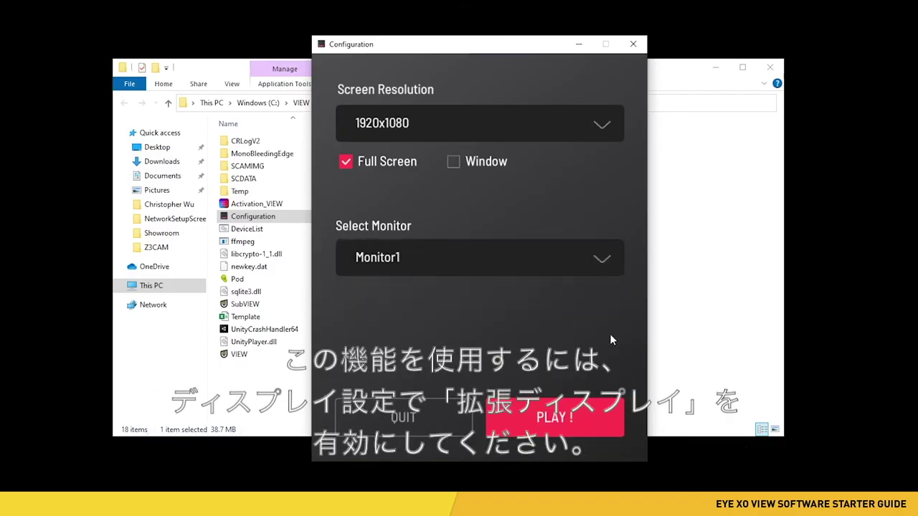
left_click(633, 44)
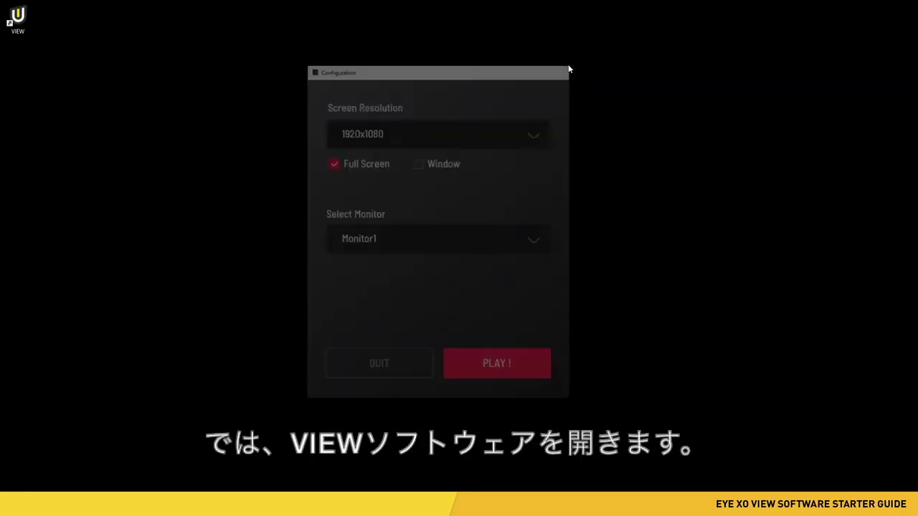
Close File Explorer and launch Uneekor VIEW from its desktop icon
left_click(562, 68)
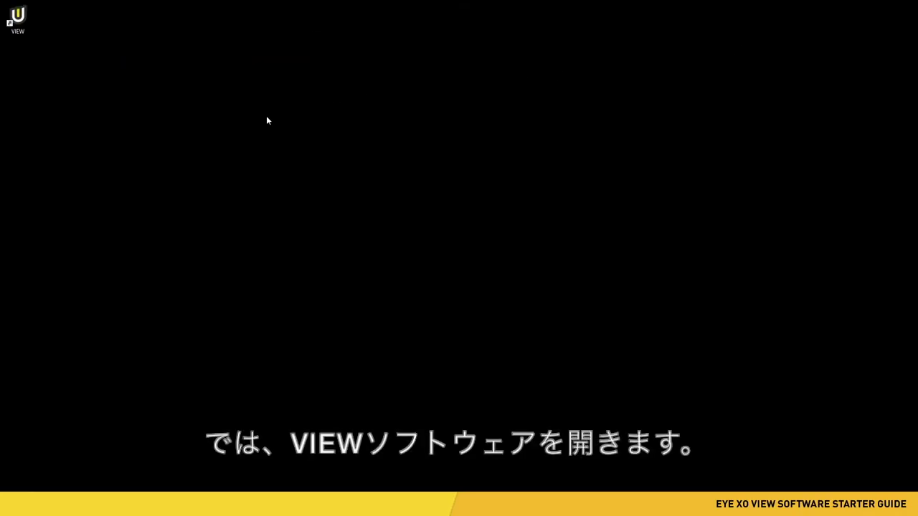
double_click(18, 22)
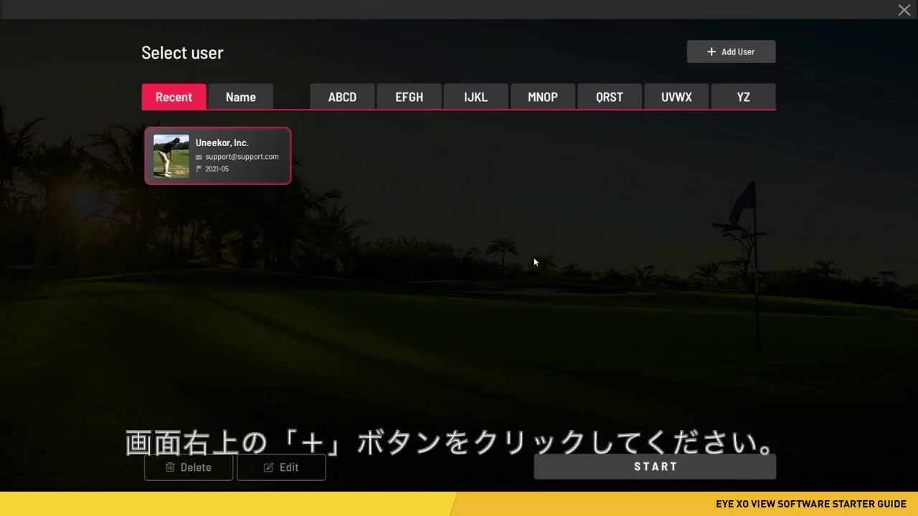
Add a right-handed user with the person's name and e-mail, using yards and mph
left_click(719, 59)
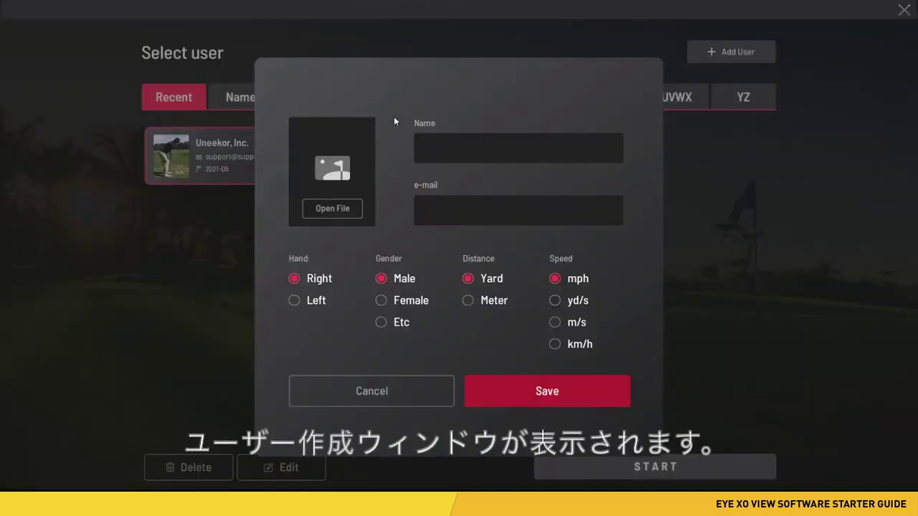
left_click(481, 148)
left_click(518, 212)
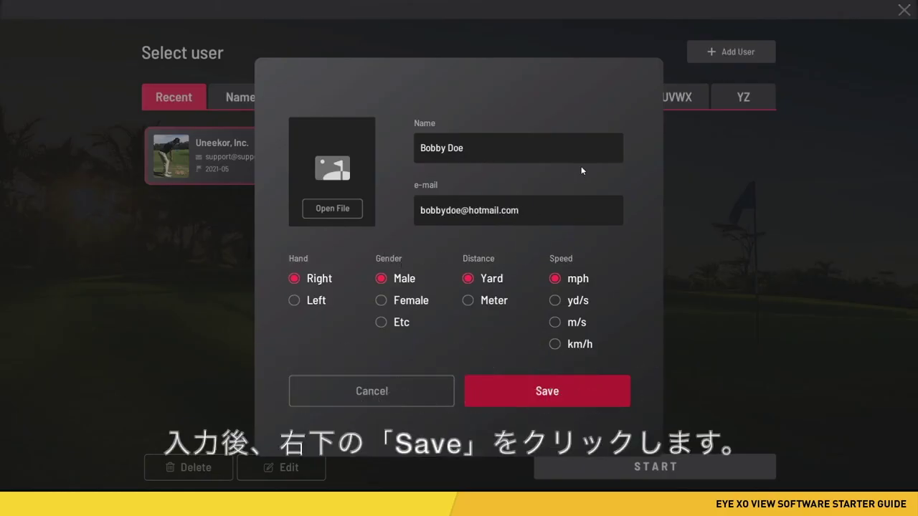
left_click(545, 393)
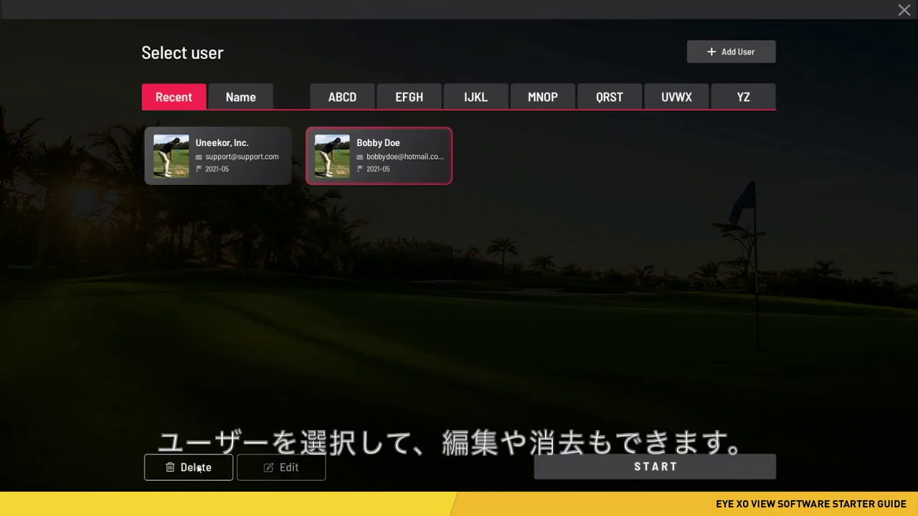
Delete the new user profile, then start practising as Uneekor, Inc
left_click(198, 469)
left_click(534, 270)
left_click(263, 172)
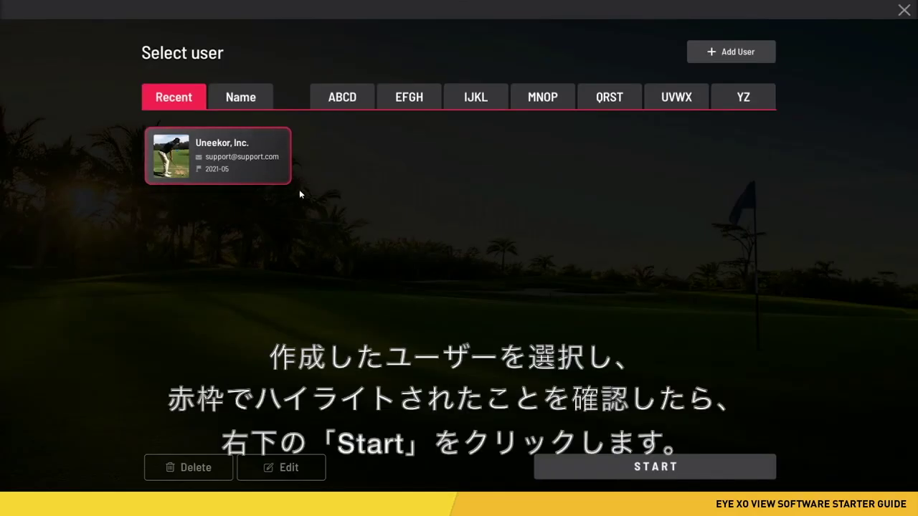
left_click(655, 467)
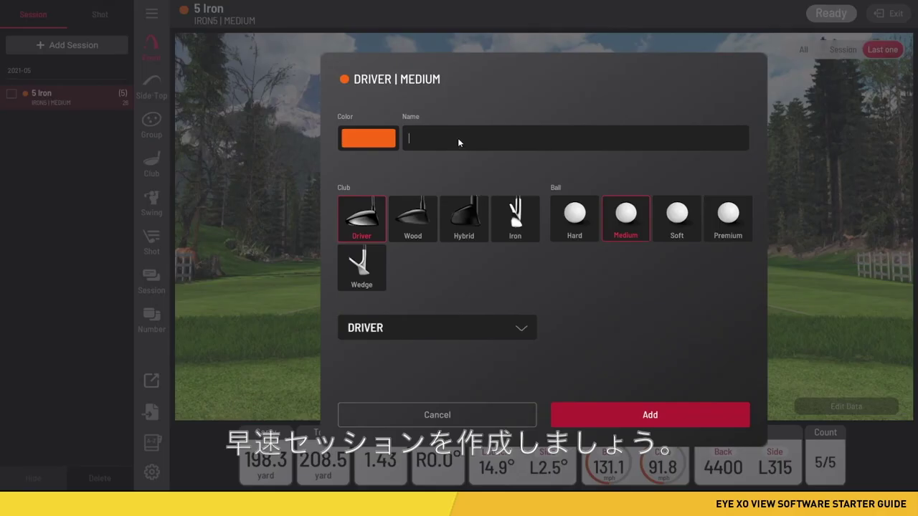
Name the session 'Test', set the club to IRON7, and make its colour teal
type("Test")
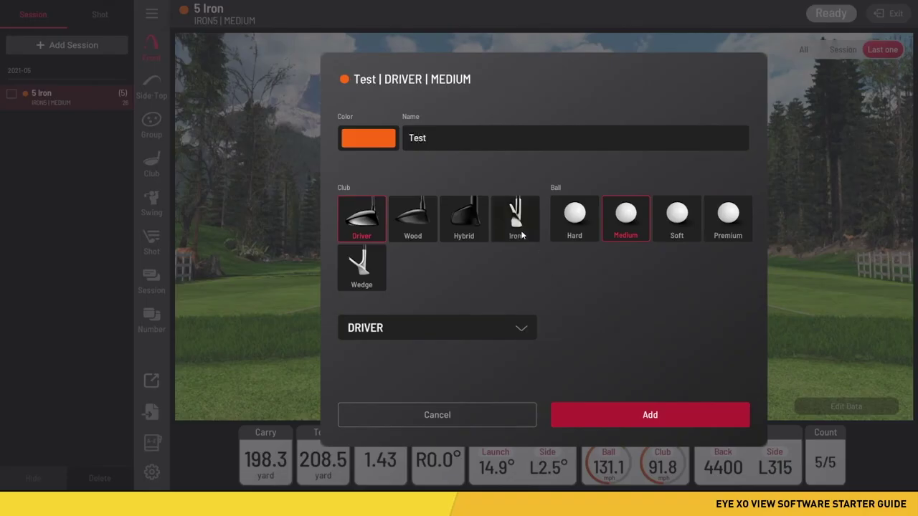
left_click(519, 227)
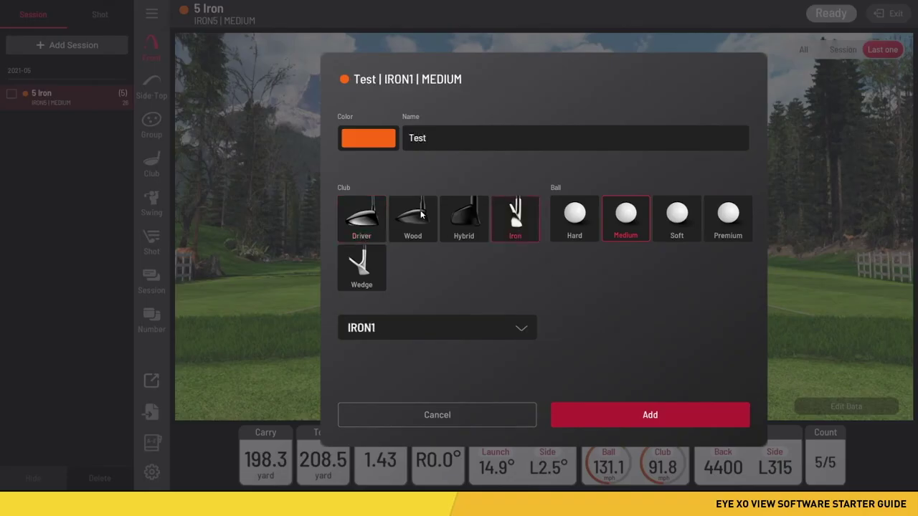
left_click(469, 328)
left_click(366, 271)
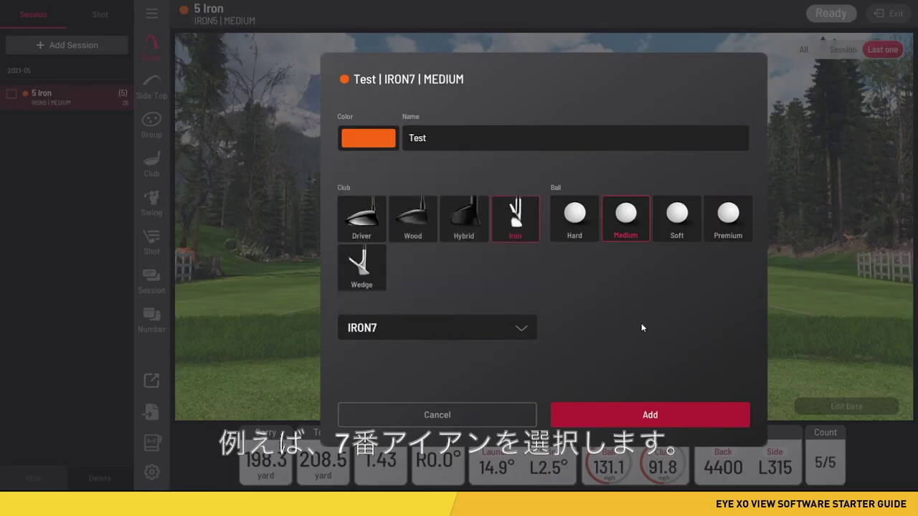
left_click(374, 141)
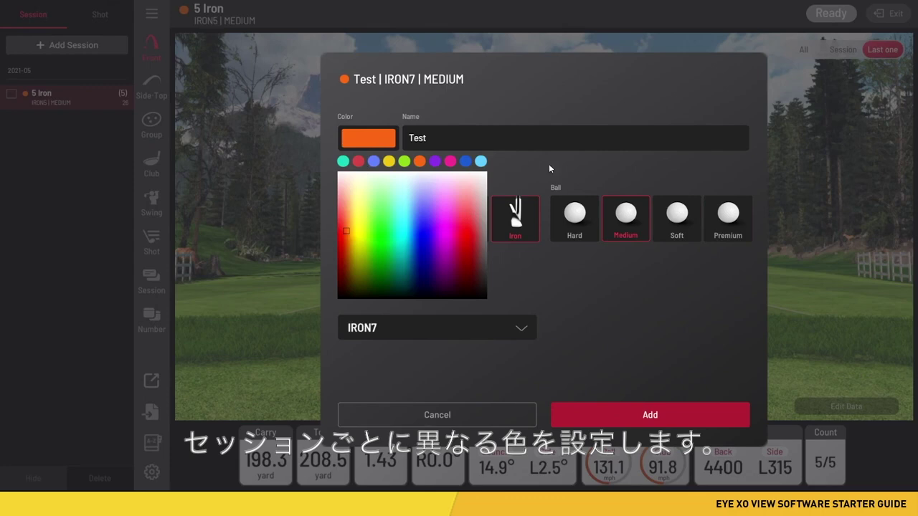
left_click(552, 168)
left_click(379, 140)
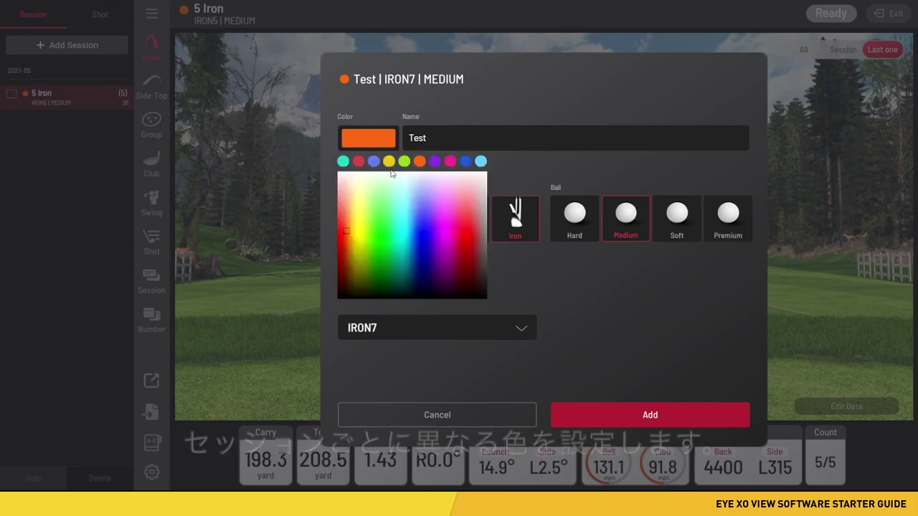
left_click(342, 160)
left_click(565, 169)
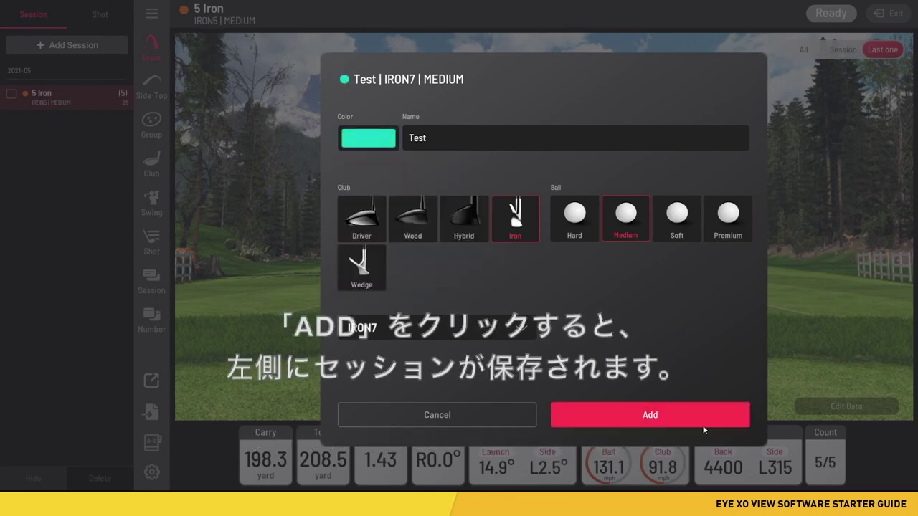
Add the Test session, then list the 5 Iron session's five individual shots
left_click(663, 414)
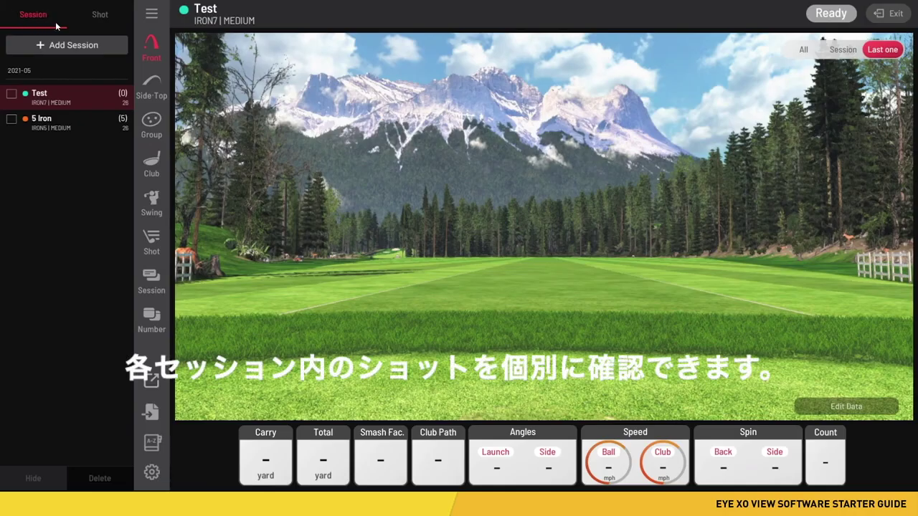
left_click(62, 126)
left_click(100, 16)
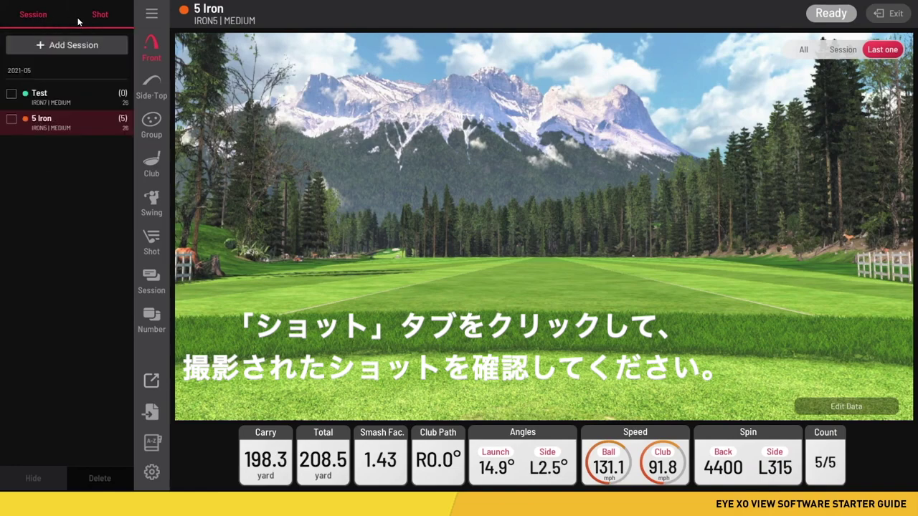
Switch the left panel from the Shot tab back to the Session tab
left_click(98, 16)
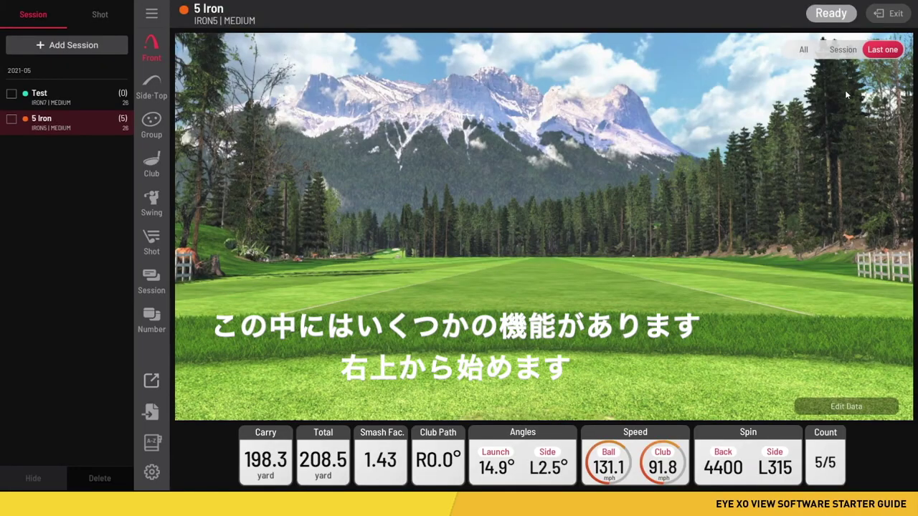
Set the range trajectory filter to Last one and replay the 5 Iron's shot 5
left_click(798, 55)
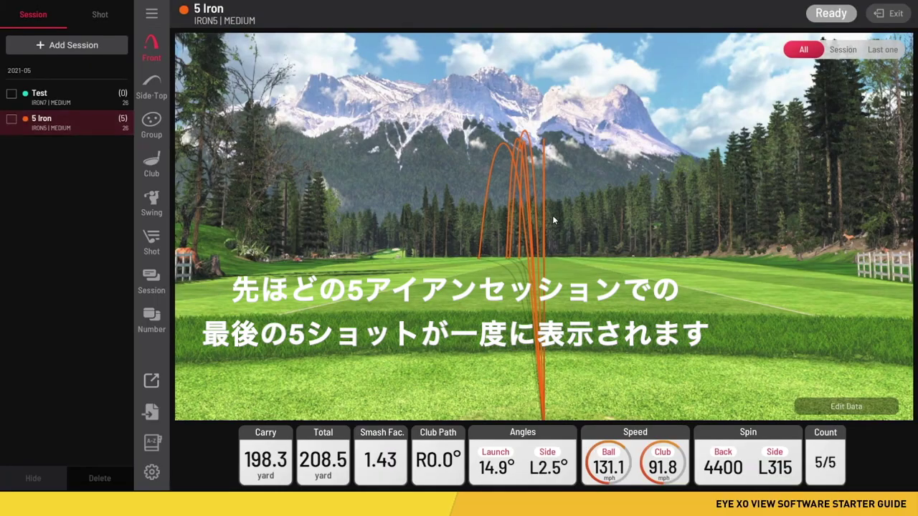
left_click(848, 52)
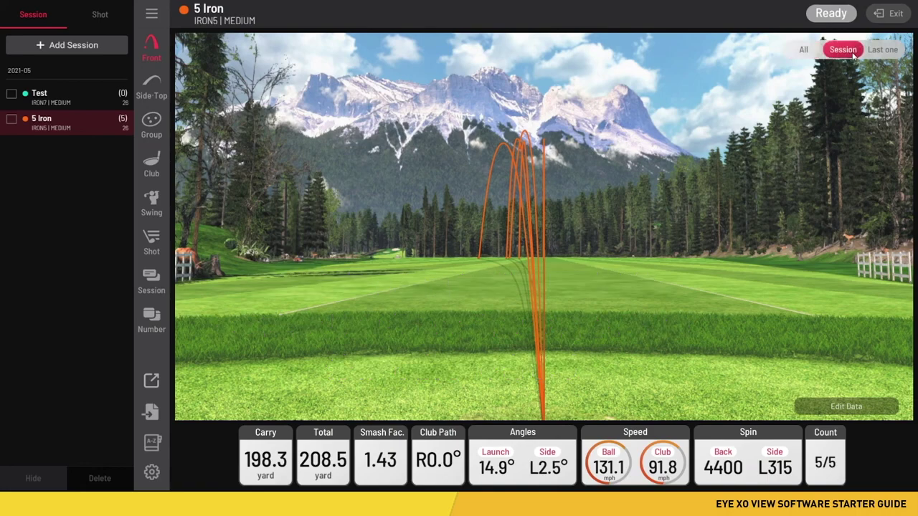
left_click(893, 51)
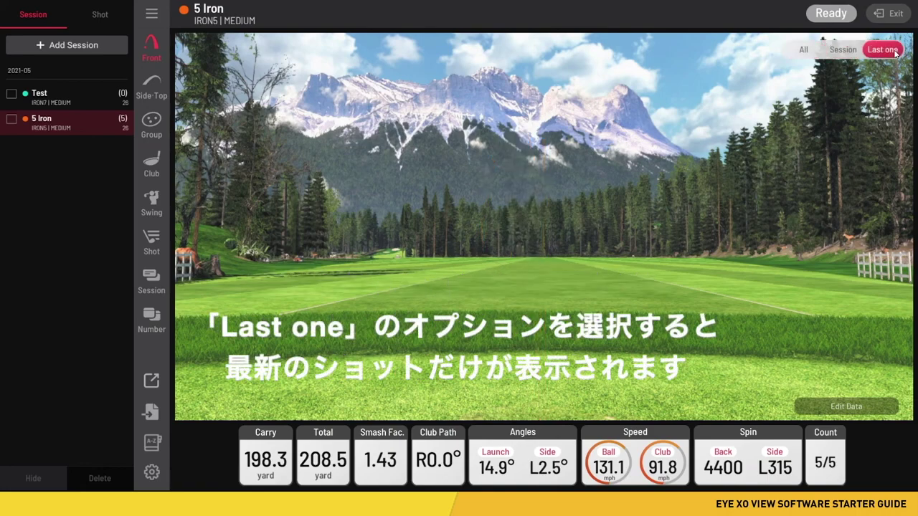
left_click(102, 16)
left_click(69, 77)
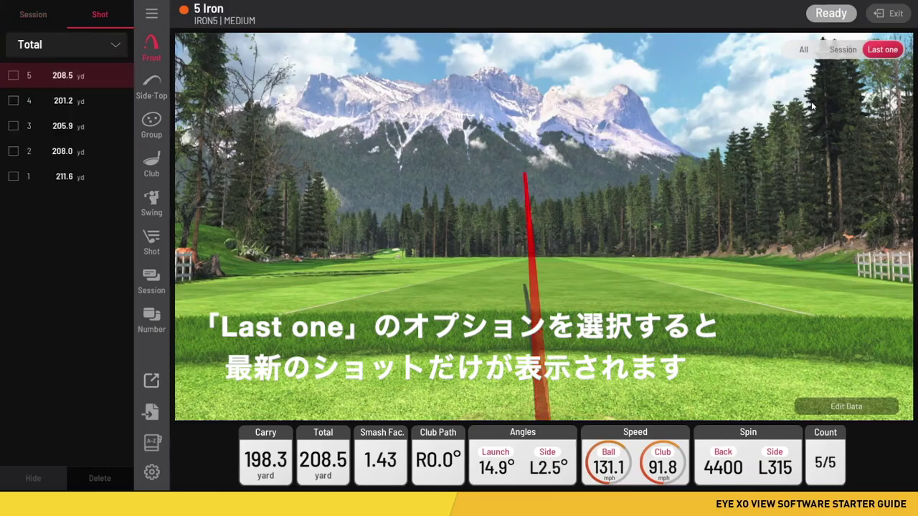
left_click(49, 14)
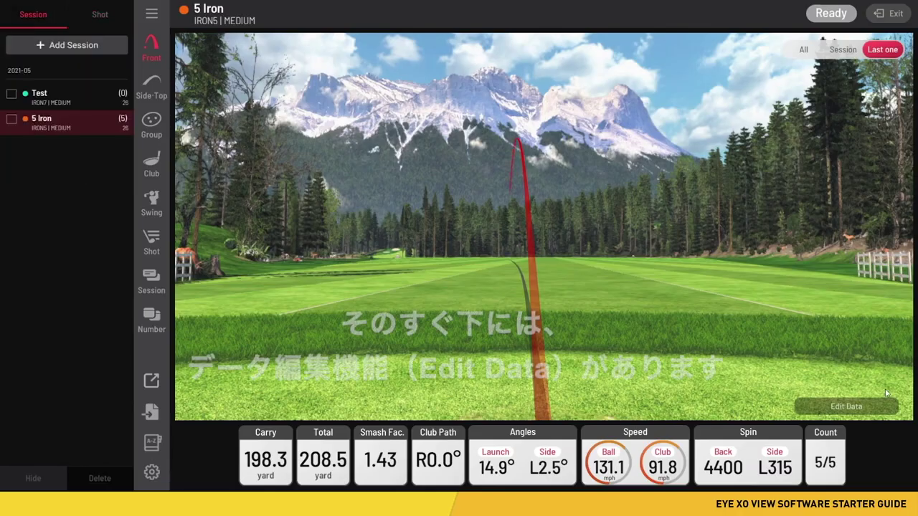
left_click(847, 407)
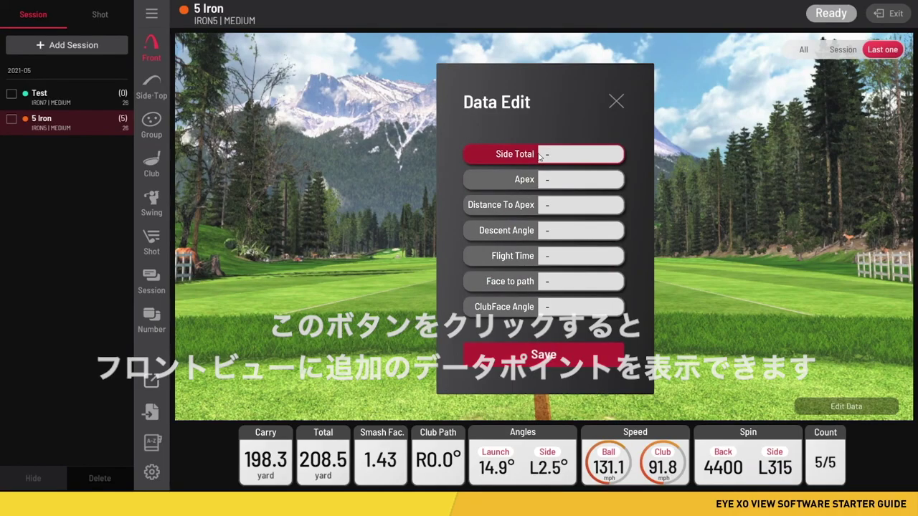
left_click(545, 180)
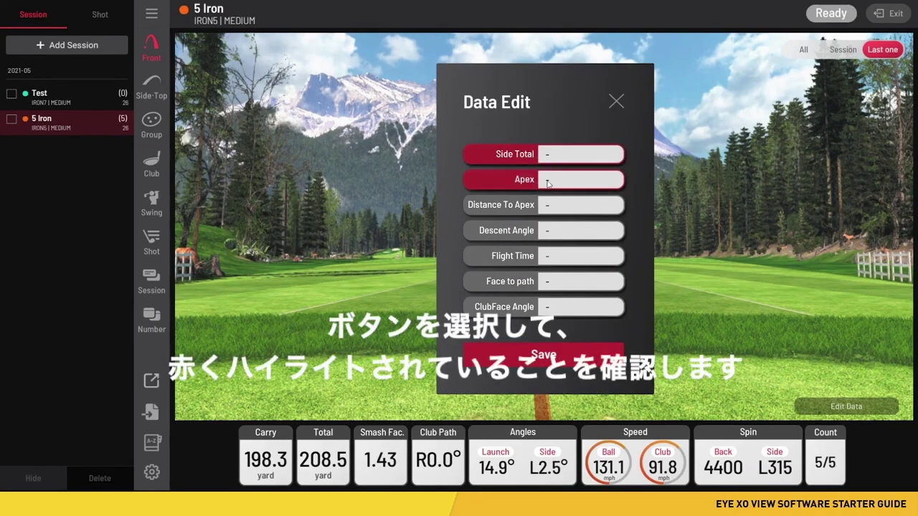
left_click(561, 206)
left_click(576, 232)
left_click(574, 258)
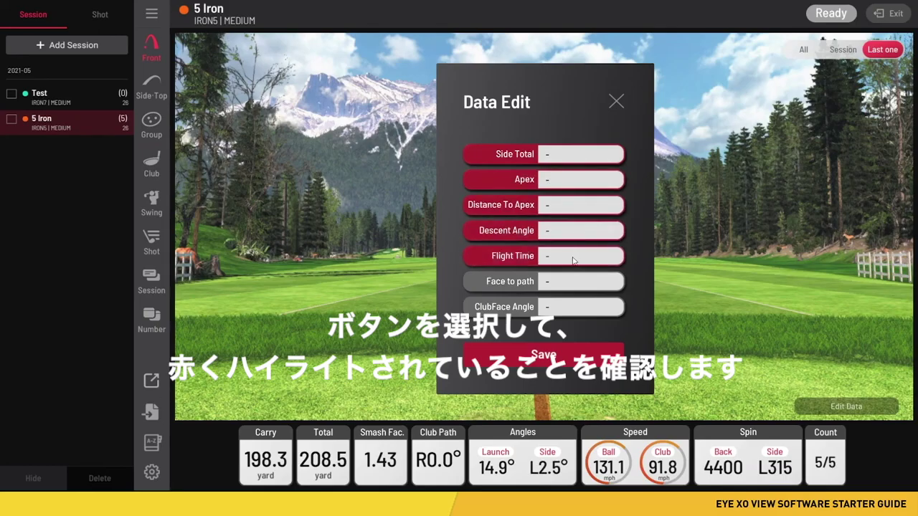
left_click(584, 282)
left_click(593, 310)
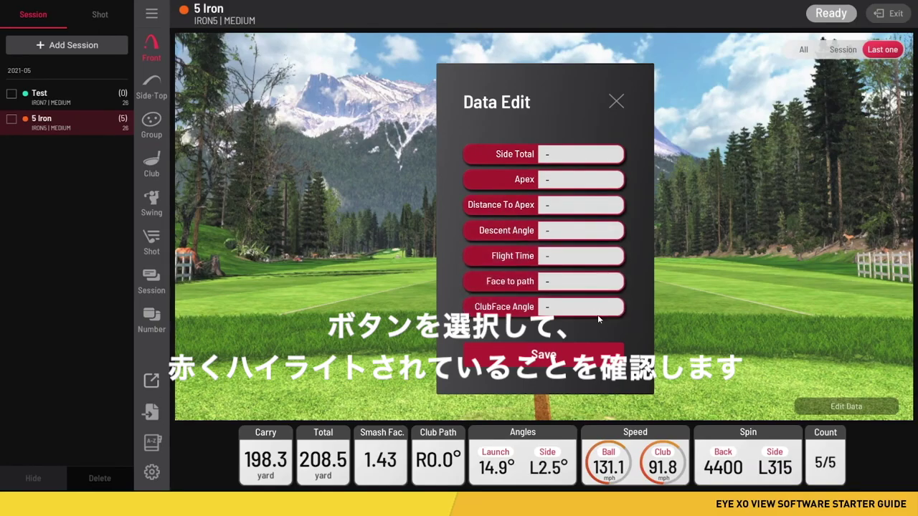
left_click(595, 357)
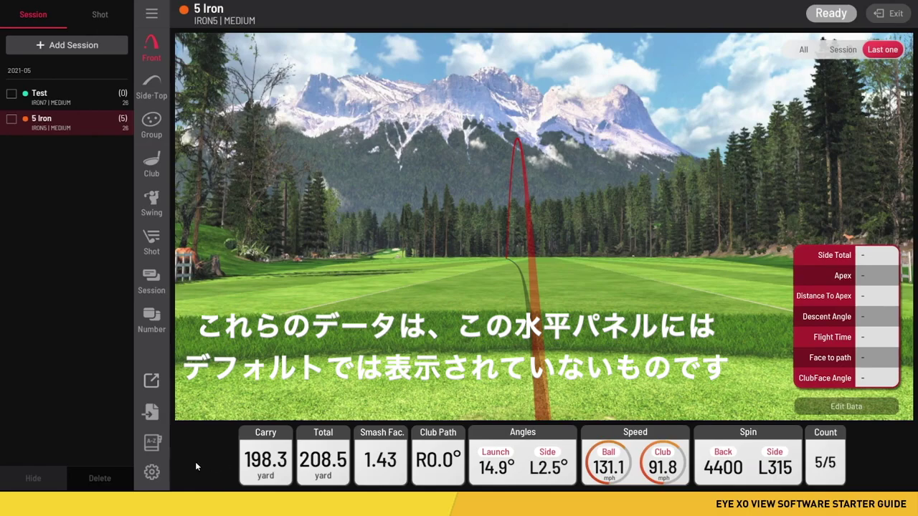
left_click(846, 406)
left_click(534, 158)
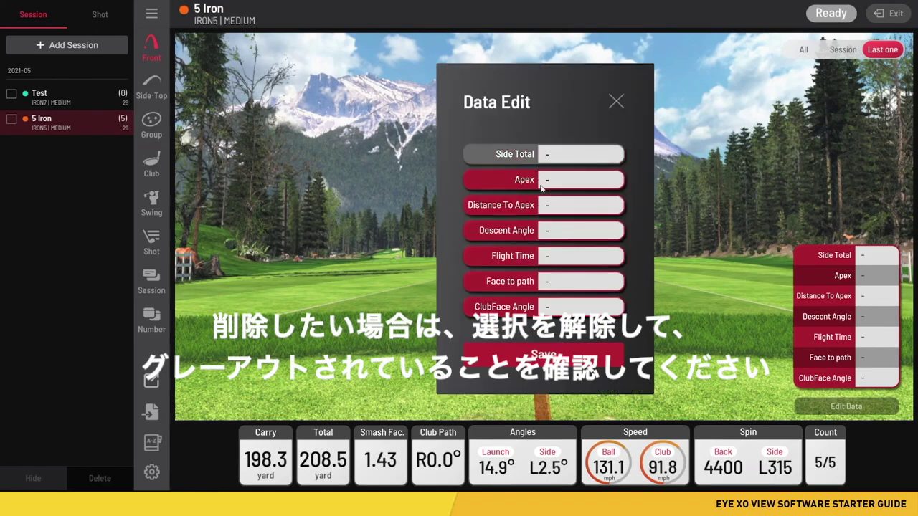
left_click(538, 184)
left_click(533, 205)
left_click(546, 235)
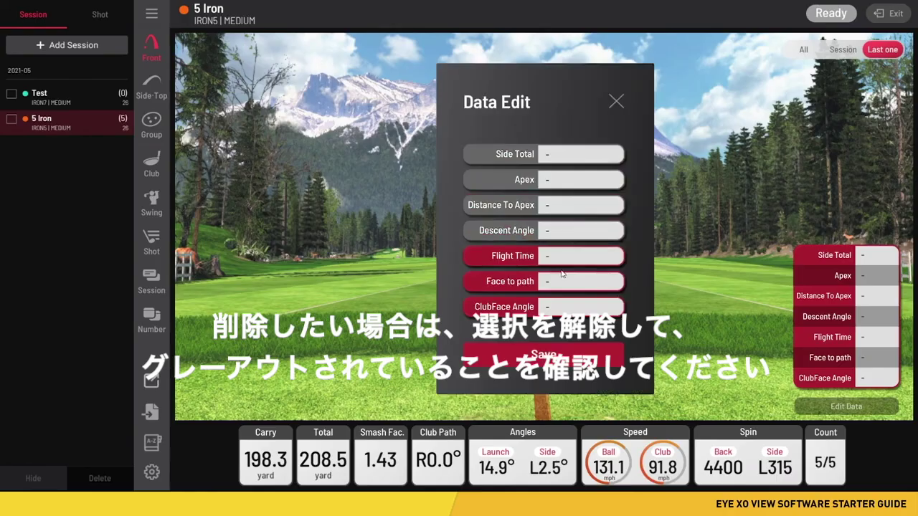
left_click(557, 264)
left_click(566, 286)
left_click(568, 308)
left_click(584, 356)
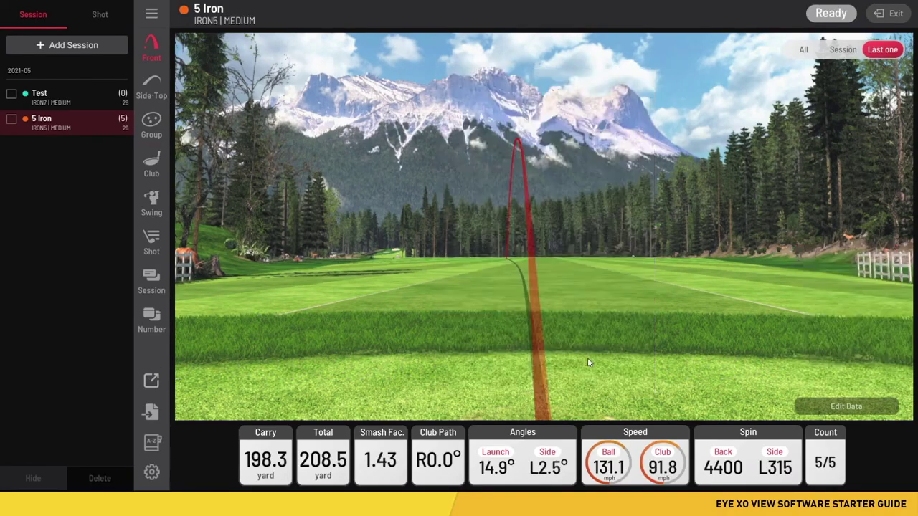
Switch to Side-Top charts and trace 5 Iron shots 5 through 1, ending on 211.6 yd
left_click(152, 84)
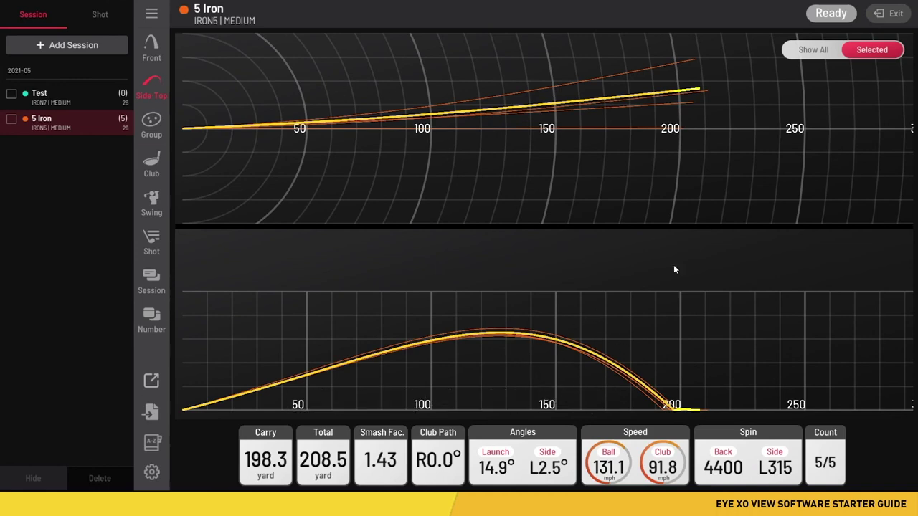
left_click(95, 20)
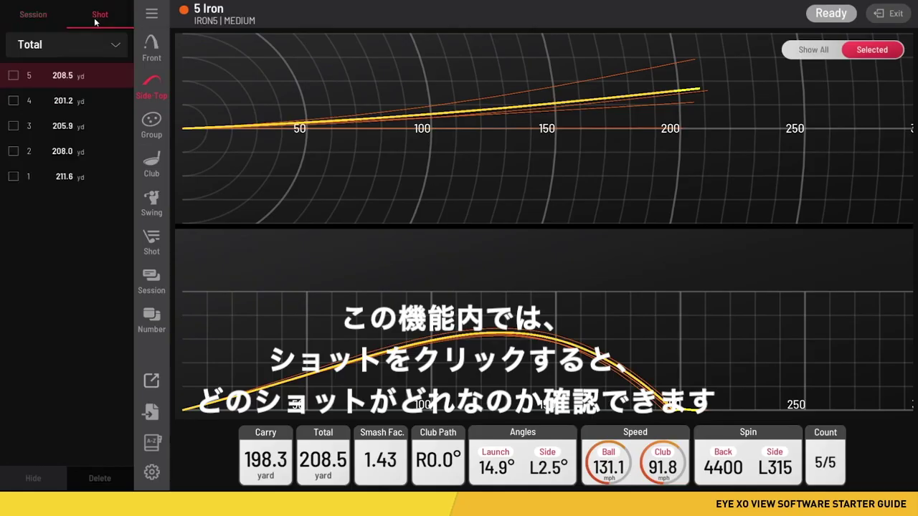
left_click(89, 74)
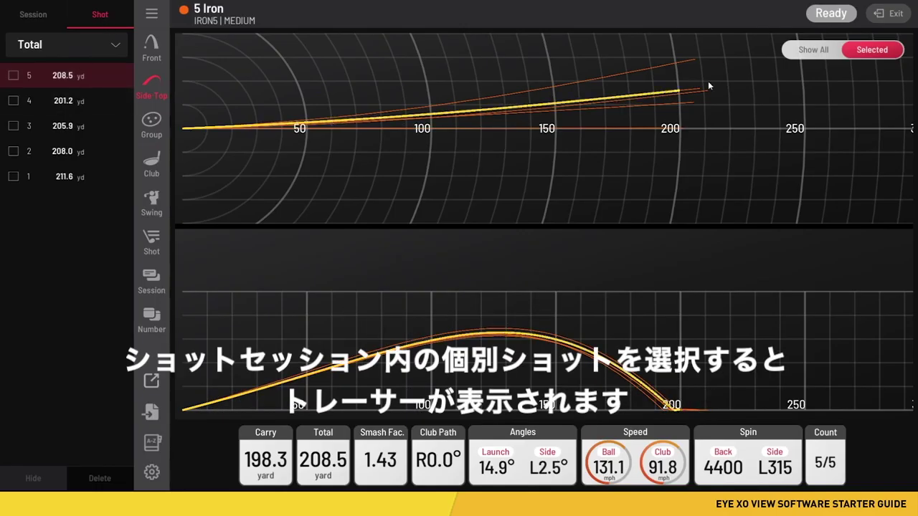
left_click(98, 105)
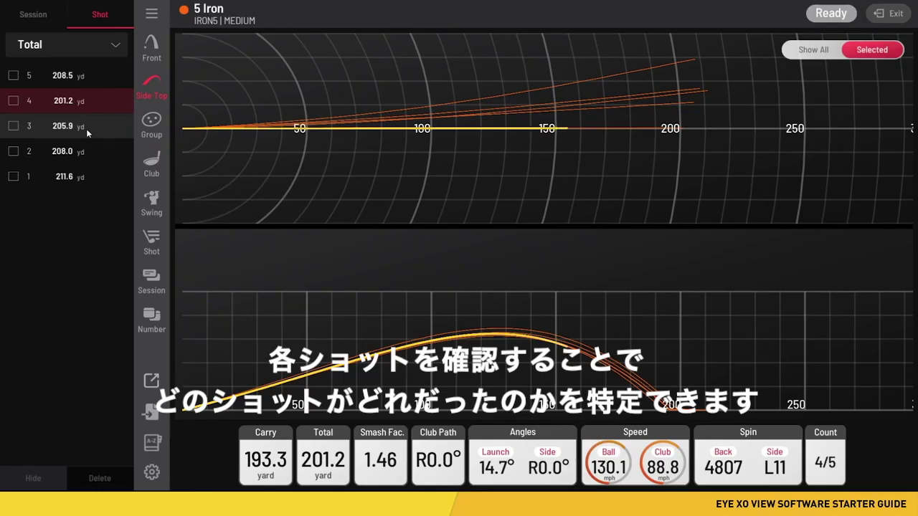
left_click(86, 129)
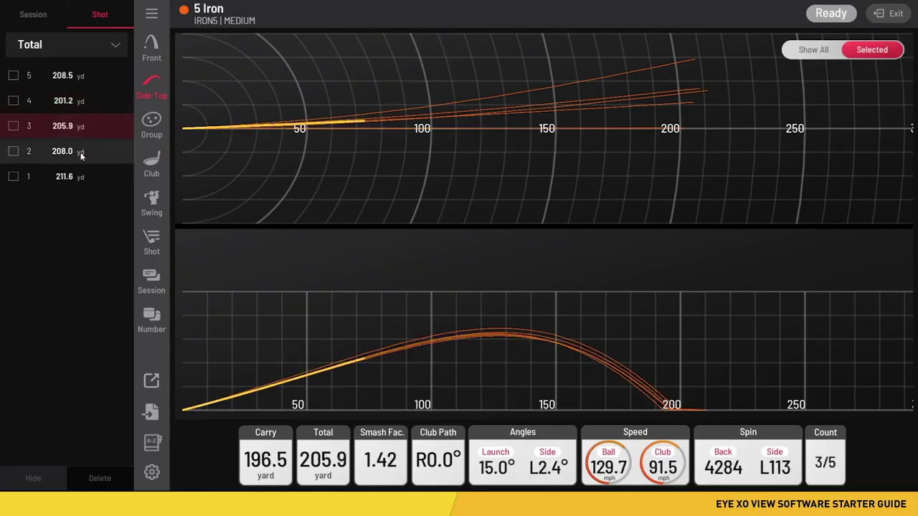
left_click(81, 155)
left_click(72, 176)
left_click(44, 14)
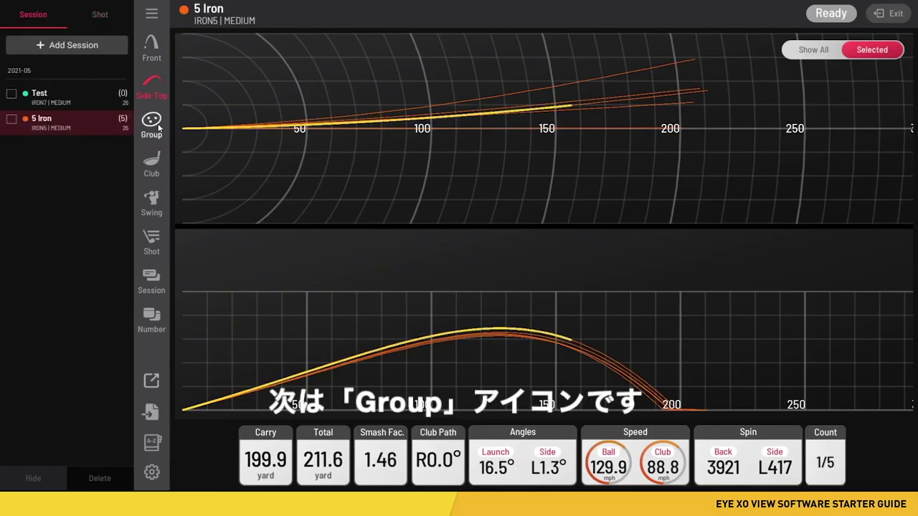
Switch to the Group view and outline the 5 Iron shot dispersion with a circle instead of an ellipse
left_click(158, 125)
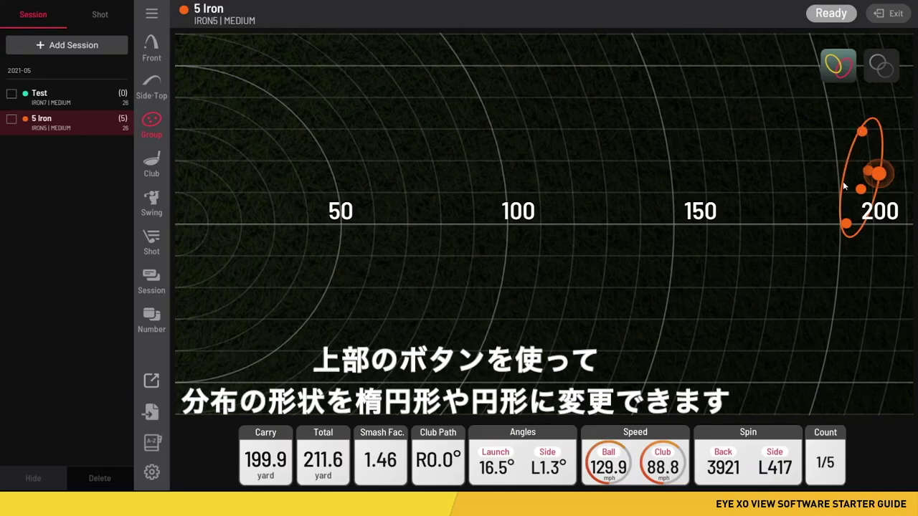
left_click(882, 67)
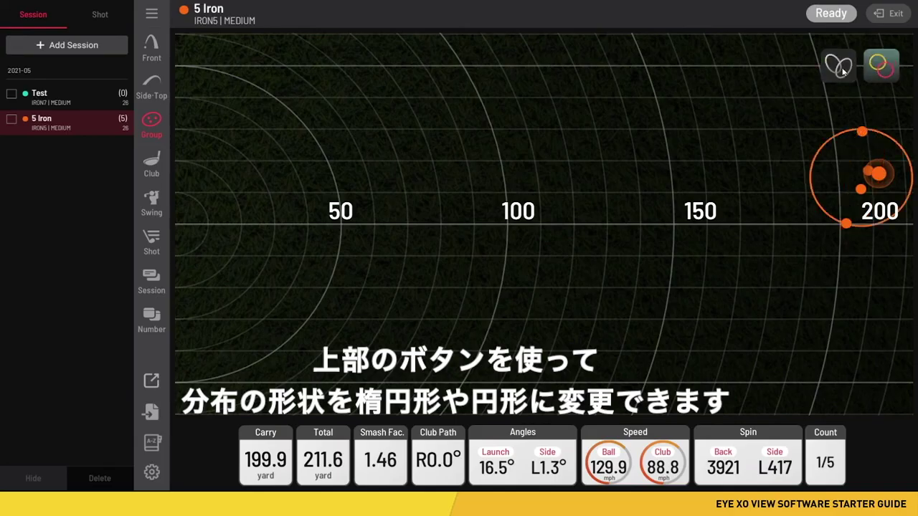
left_click(855, 70)
left_click(880, 66)
left_click(843, 69)
left_click(882, 68)
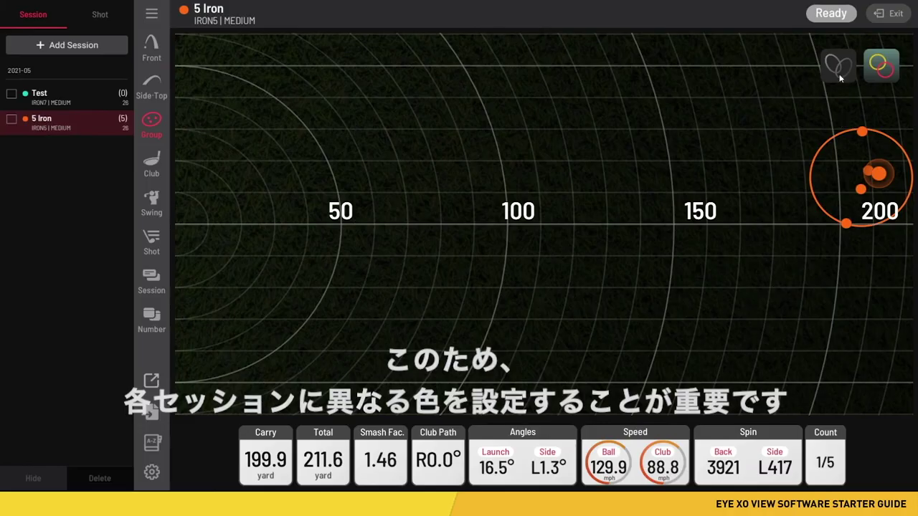
Show the Club optics for 5 Iron shot 1, play the impact video, then step back two frames
left_click(153, 162)
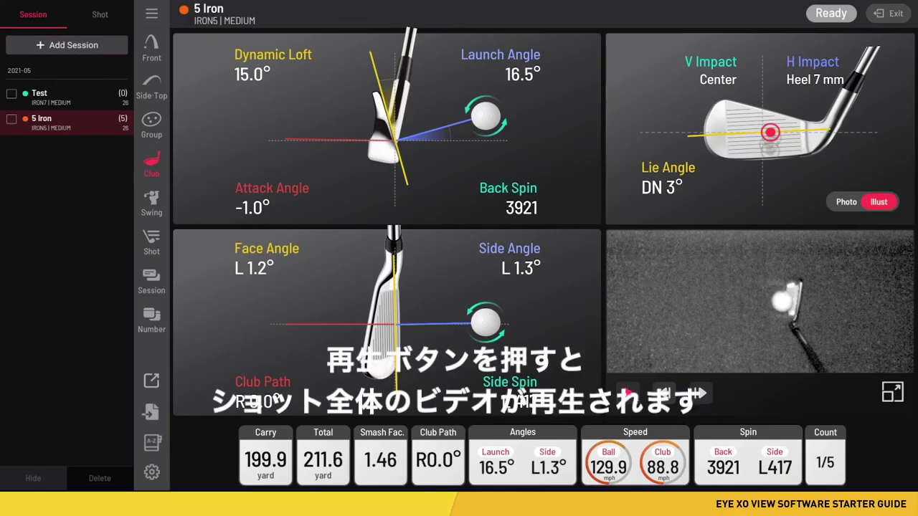
left_click(625, 393)
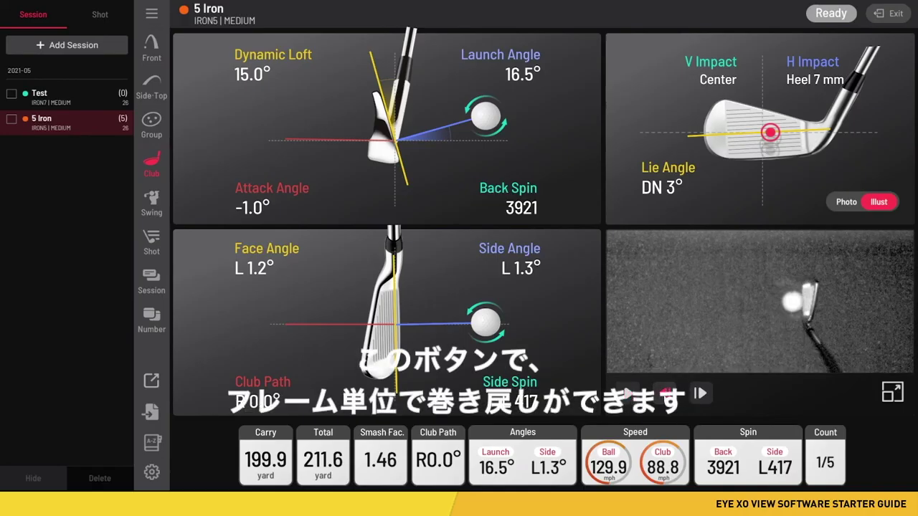
left_click(665, 393)
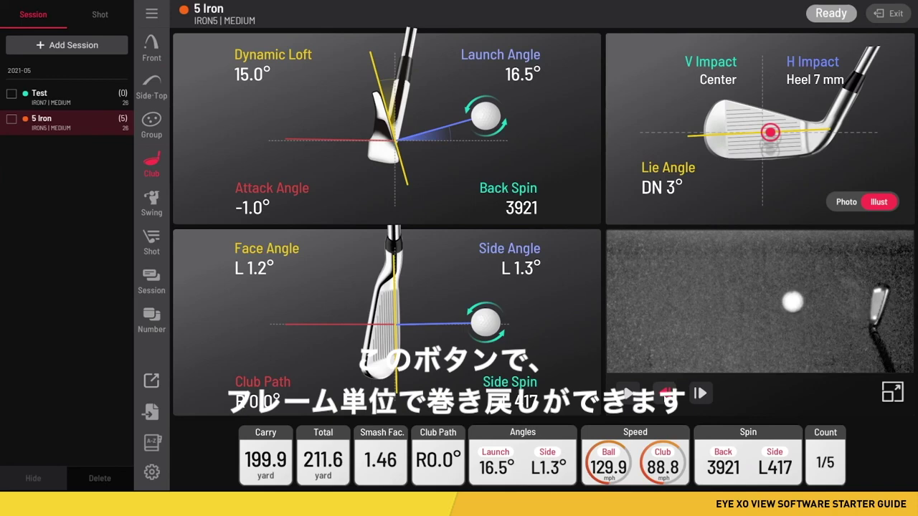
left_click(665, 393)
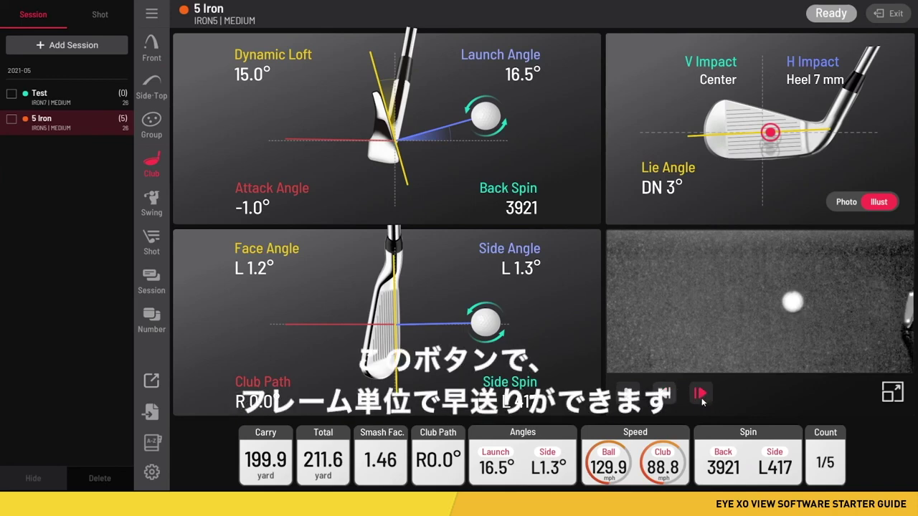
Advance the impact video seven frames to just after the ball leaves the clubface
left_click(701, 394)
left_click(700, 394)
left_click(701, 394)
left_click(700, 394)
left_click(701, 396)
left_click(701, 396)
left_click(701, 396)
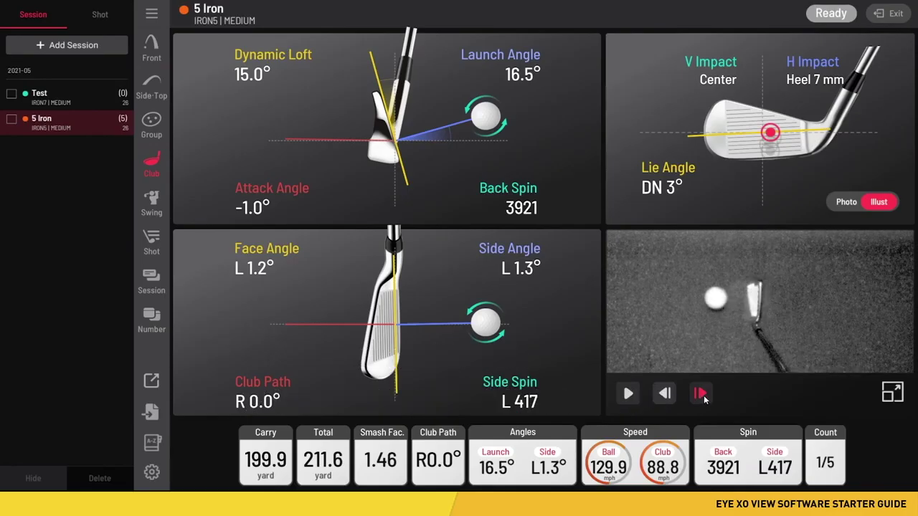
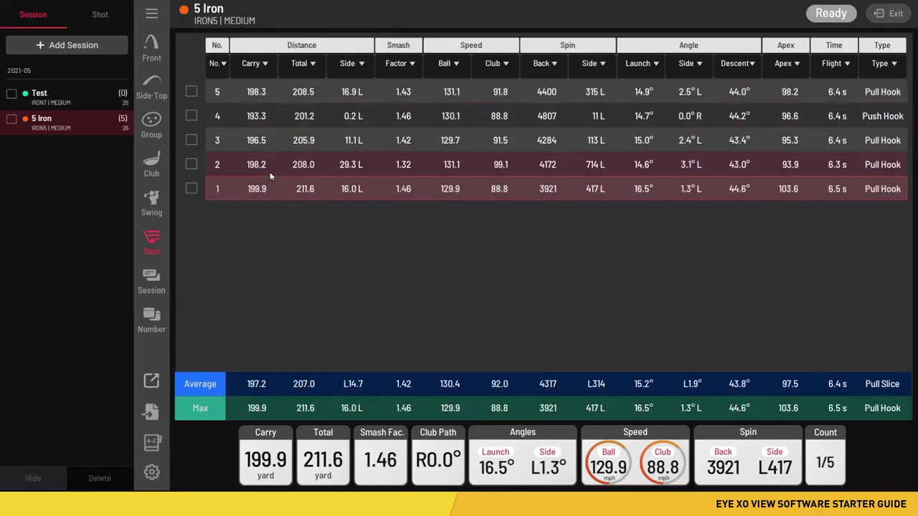
Review 5 Iron shots 5 through 1 in turn, then tick shot 1's checkbox
left_click(264, 144)
left_click(267, 119)
left_click(270, 95)
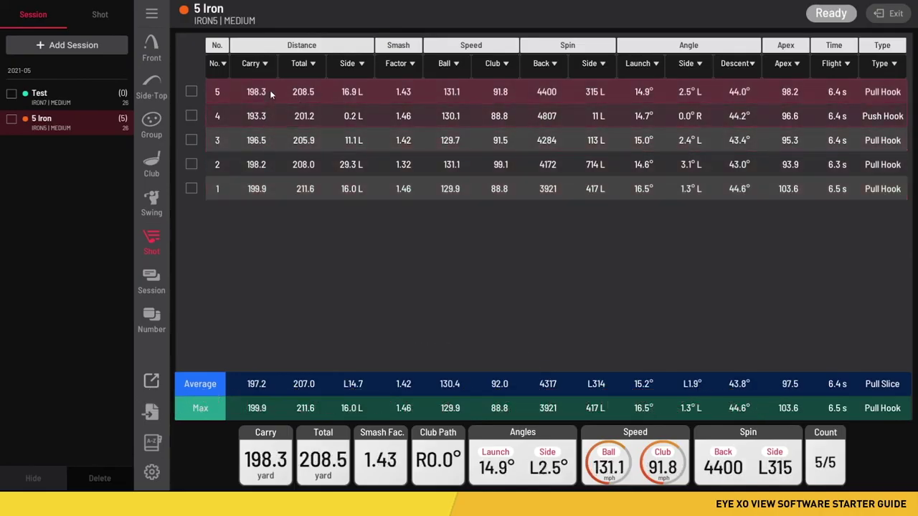
left_click(268, 118)
left_click(271, 141)
left_click(269, 165)
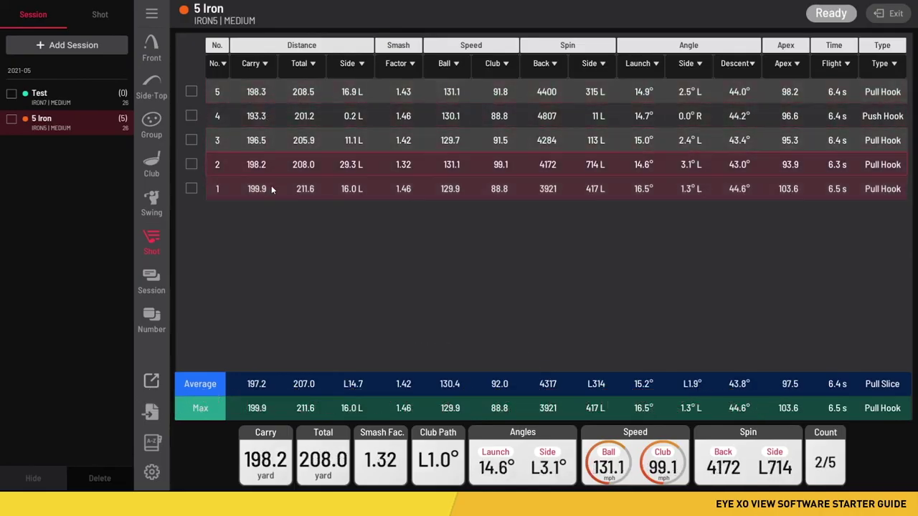
left_click(271, 188)
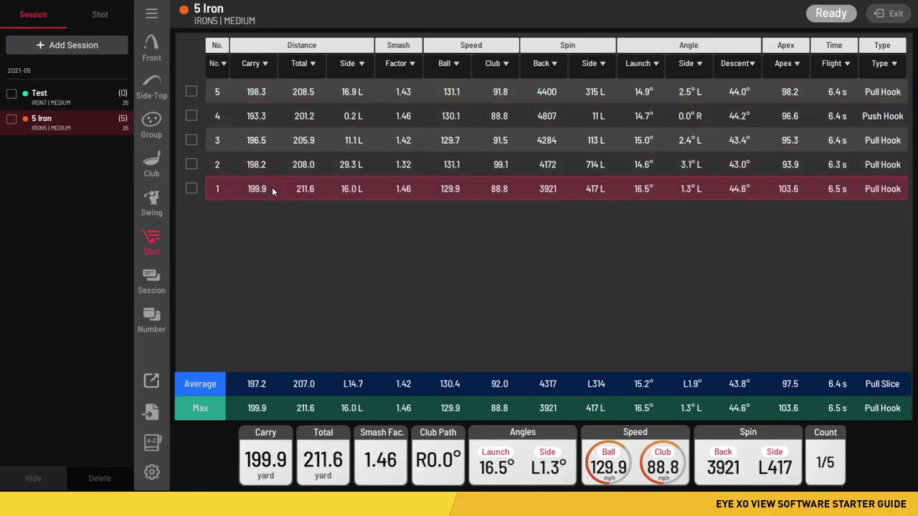
left_click(193, 188)
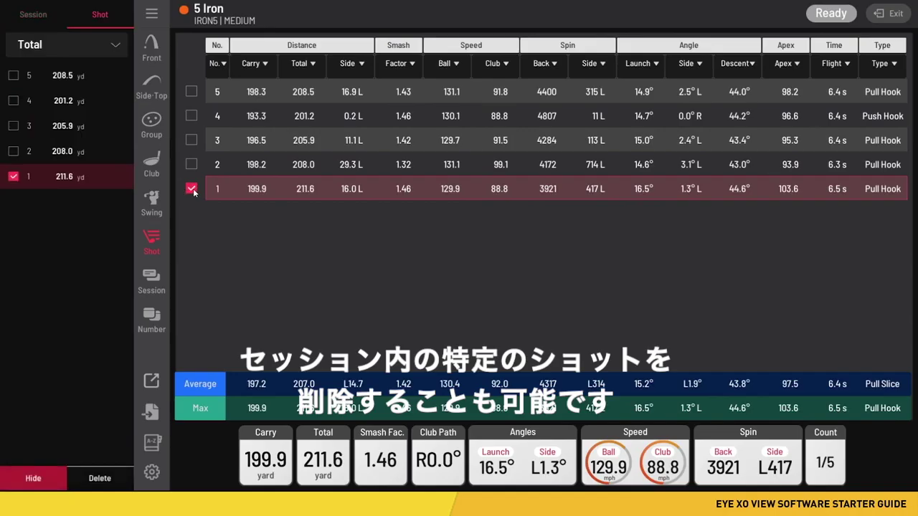
Toggle shot 1's checkbox on and off several times, leaving it unticked
left_click(192, 189)
left_click(191, 189)
left_click(192, 190)
left_click(192, 190)
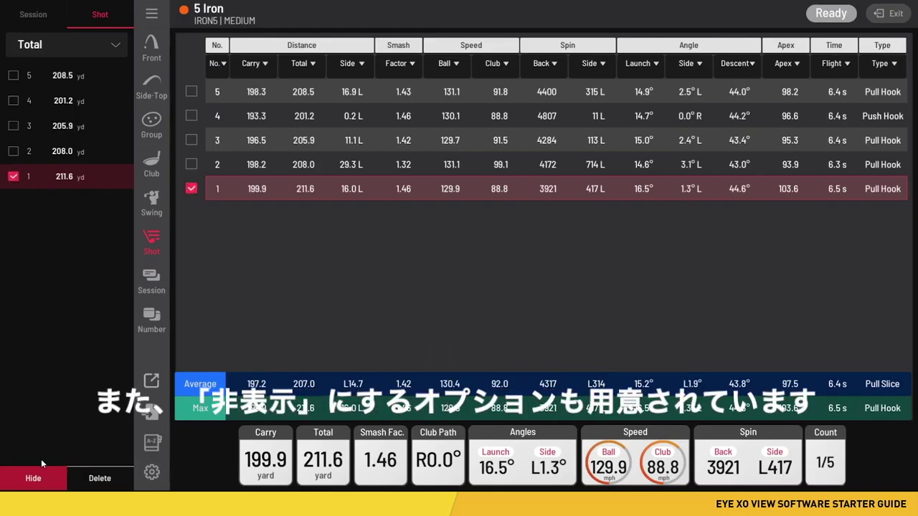
left_click(191, 189)
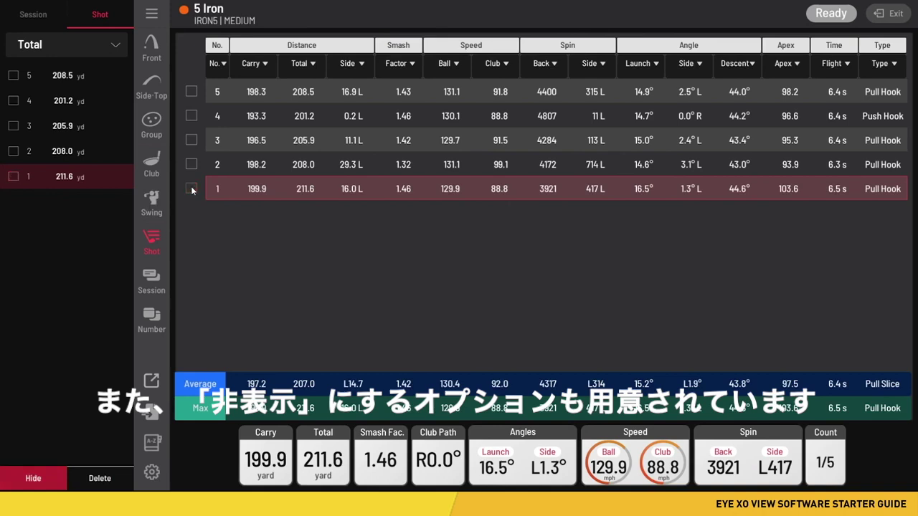
Compare the Test and 5 Iron session averages, then show shot 1's numeric data tiles
left_click(153, 281)
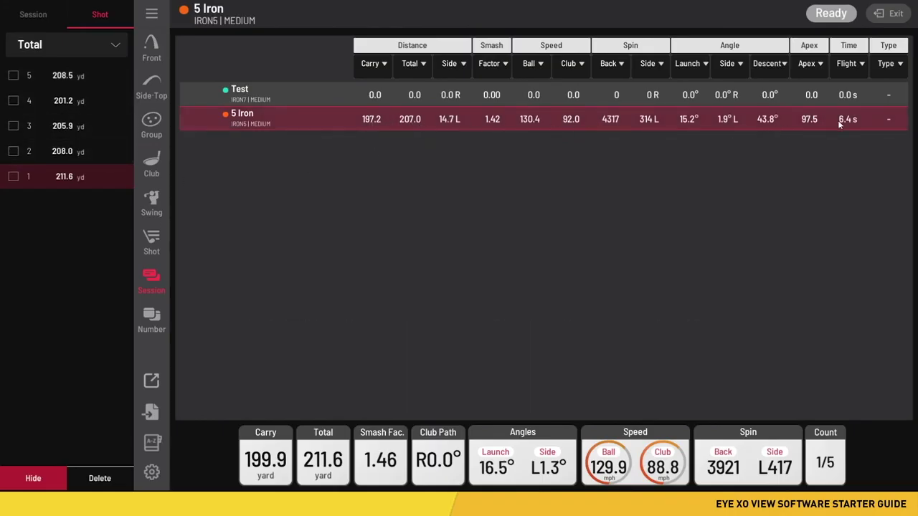
left_click(149, 322)
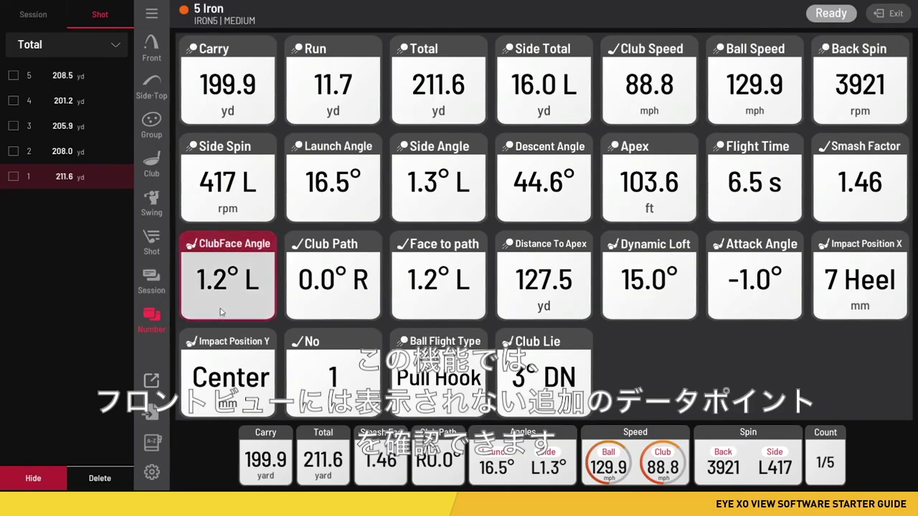
Drag the Dynamic Loft, Attack Angle, Distance To Apex and Back Spin tiles to the end, Back Spin last
left_click(151, 49)
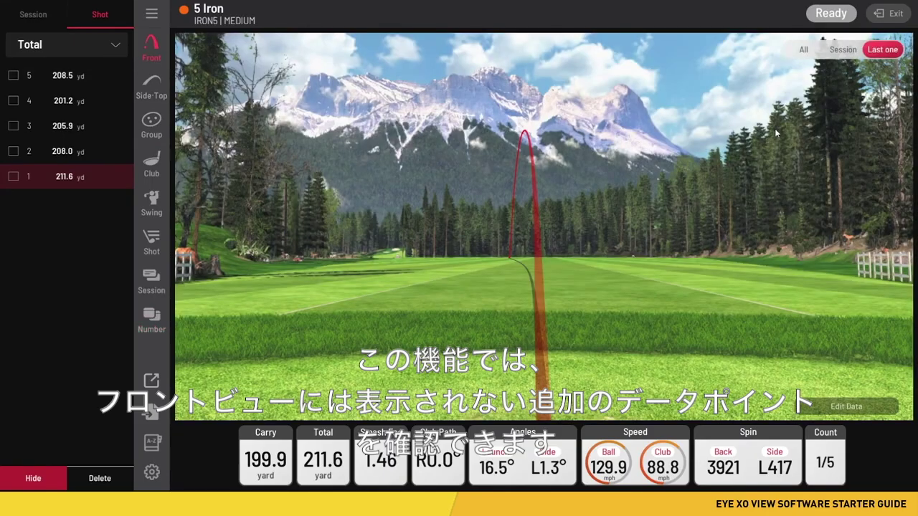
left_click(152, 322)
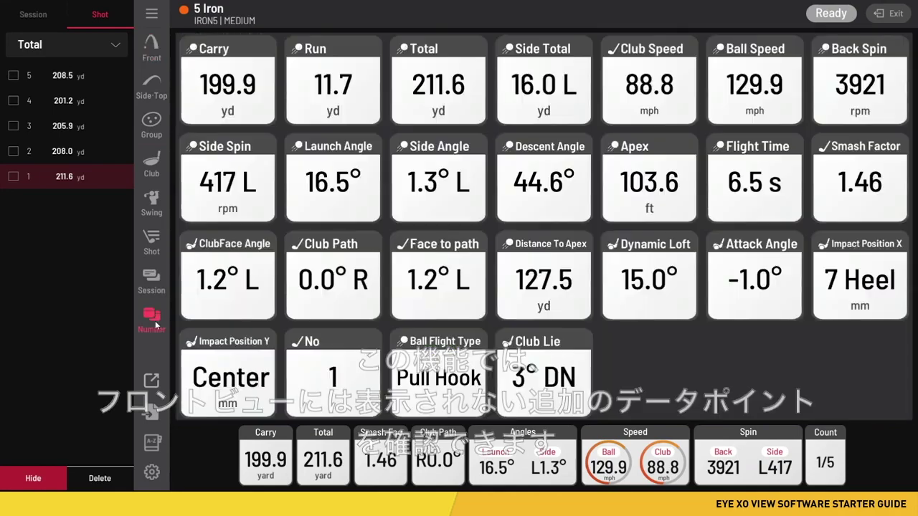
left_click_drag(628, 296, 532, 391)
left_click_drag(650, 316, 541, 398)
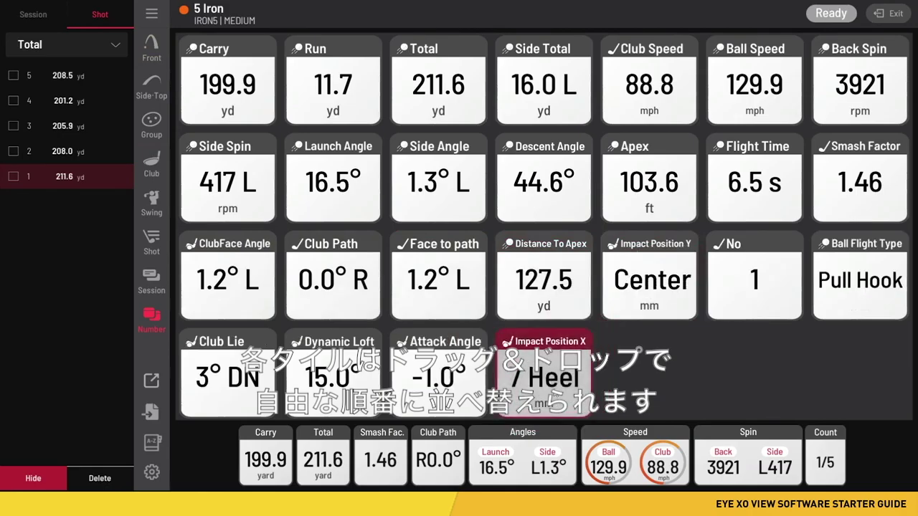
left_click_drag(538, 294, 567, 383)
left_click_drag(860, 85, 539, 386)
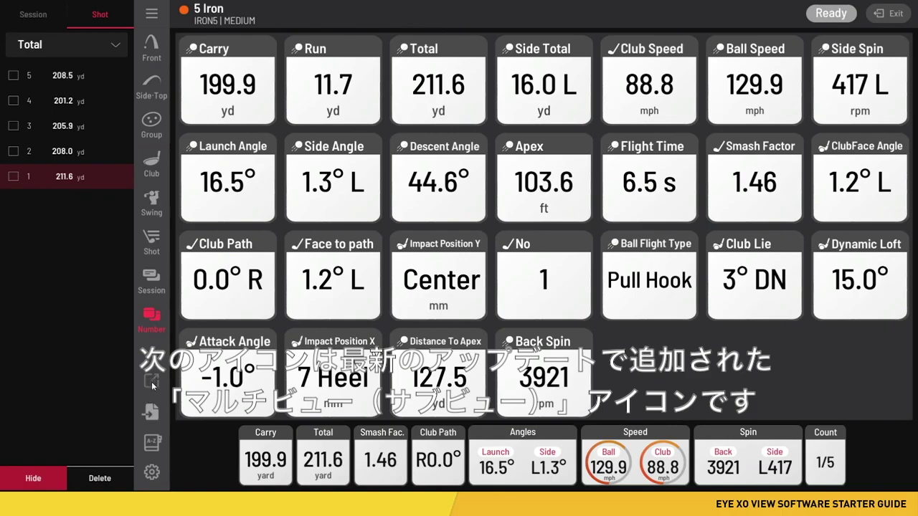
Return to Front view, shrink and reposition the SubVIEW window, and show club optics in it
left_click(155, 50)
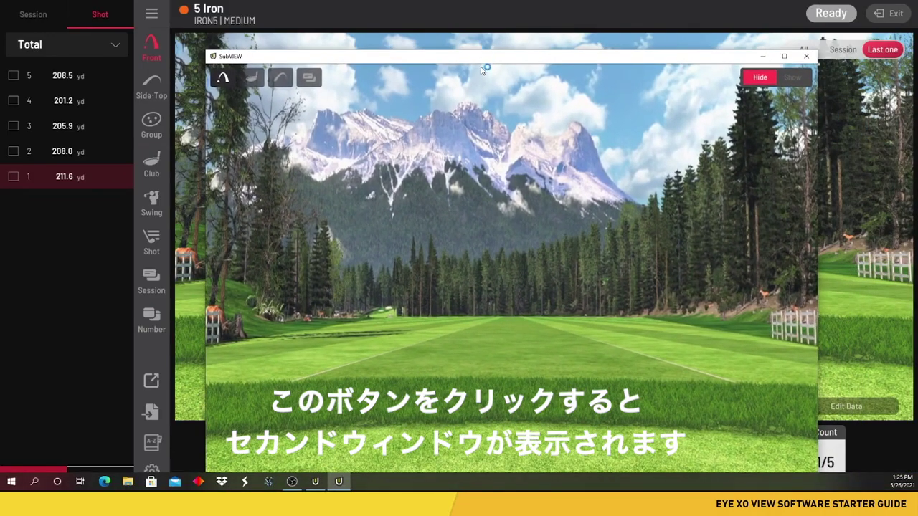
left_click_drag(485, 59, 476, 42)
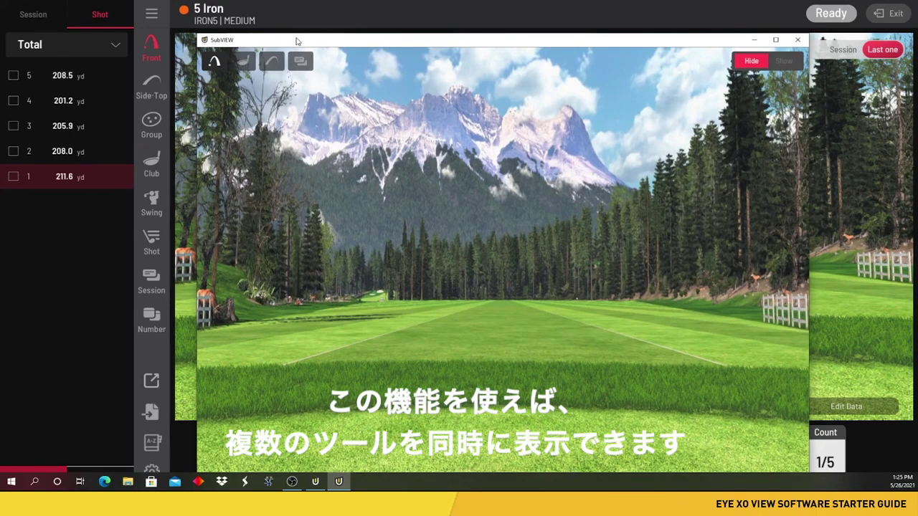
left_click_drag(195, 35, 448, 223)
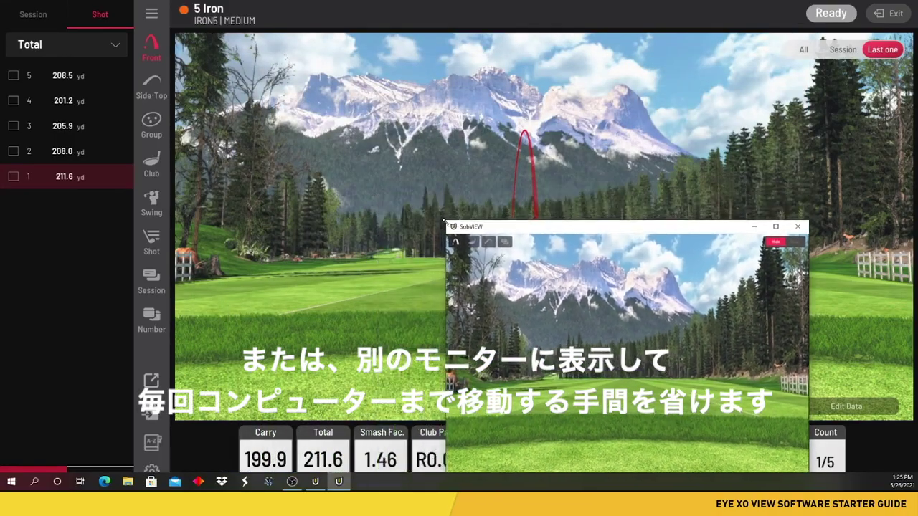
left_click_drag(563, 231, 469, 87)
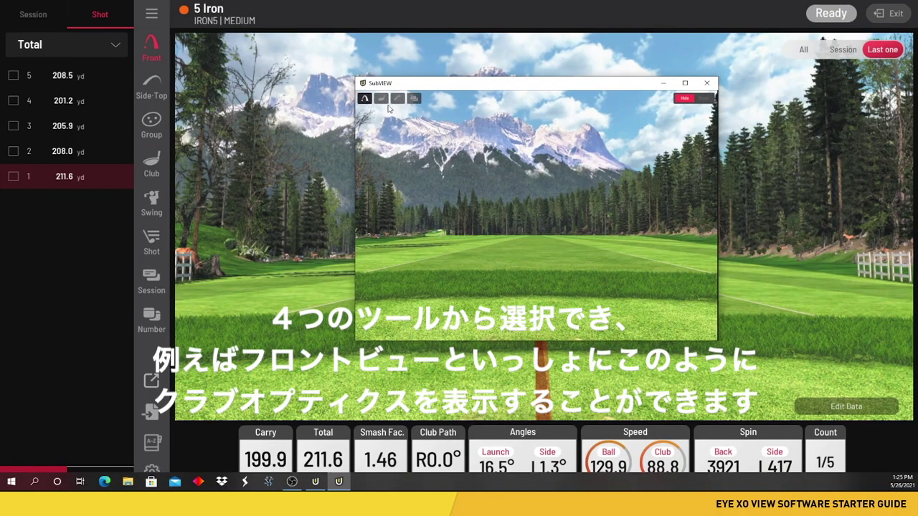
left_click(381, 101)
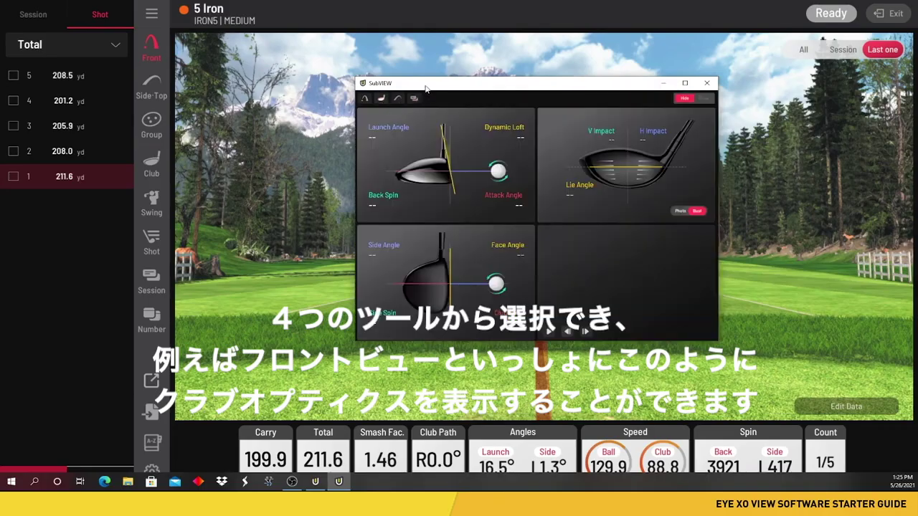
Narrow and shorten the SubVIEW window and move it aside, clear of the shot trace
left_click_drag(426, 87, 323, 88)
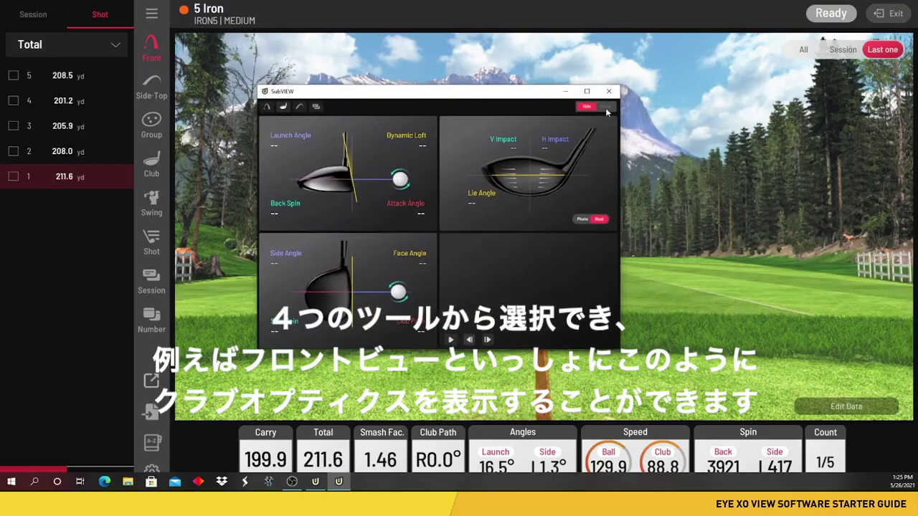
left_click_drag(620, 89, 593, 88)
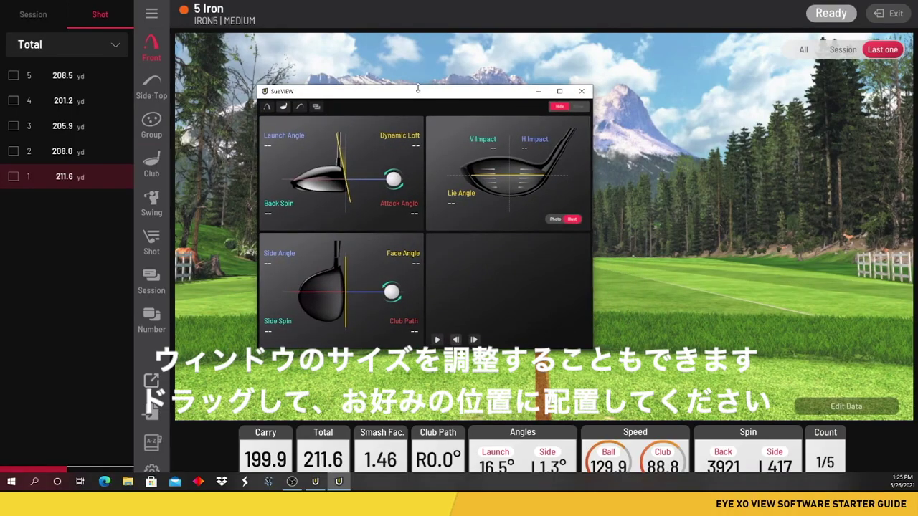
left_click_drag(416, 86, 436, 187)
left_click_drag(593, 304, 552, 304)
left_click_drag(414, 201, 753, 268)
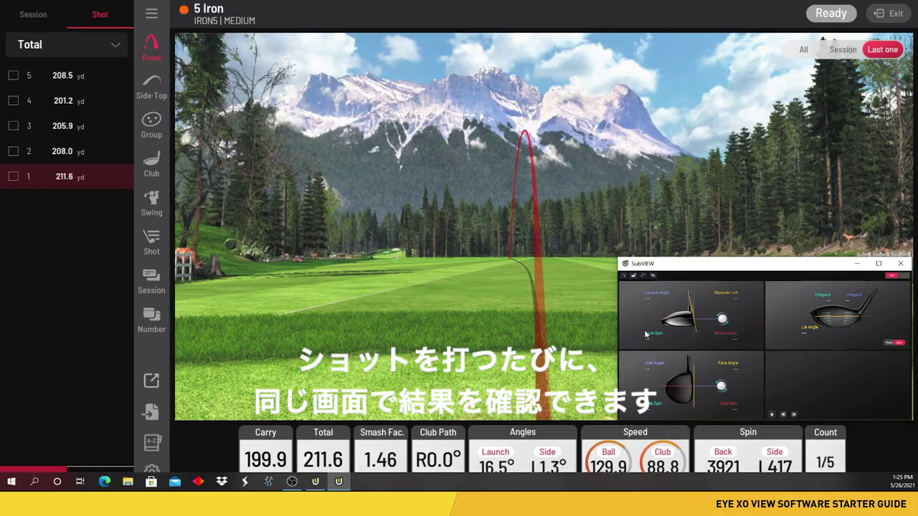
left_click_drag(689, 265, 917, 199)
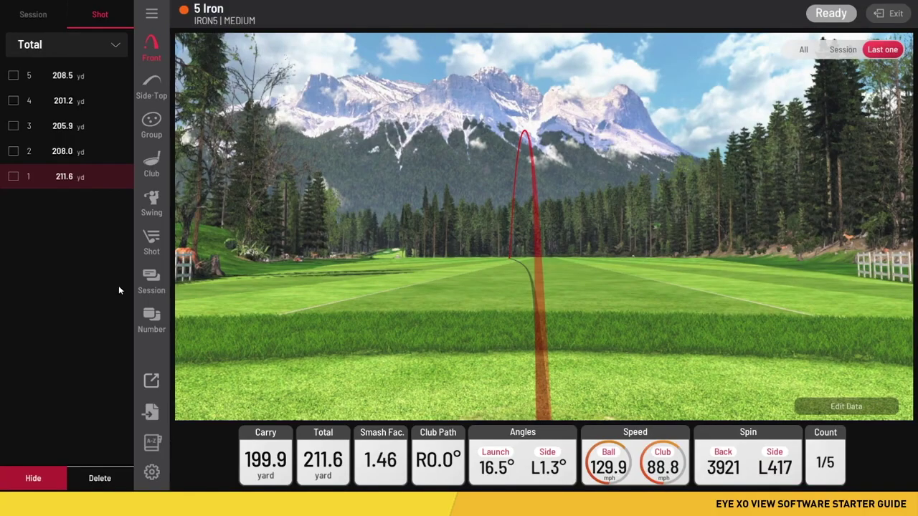
View the CSV/XLSX and Power U Report export options, then the Total distance info card
left_click(151, 414)
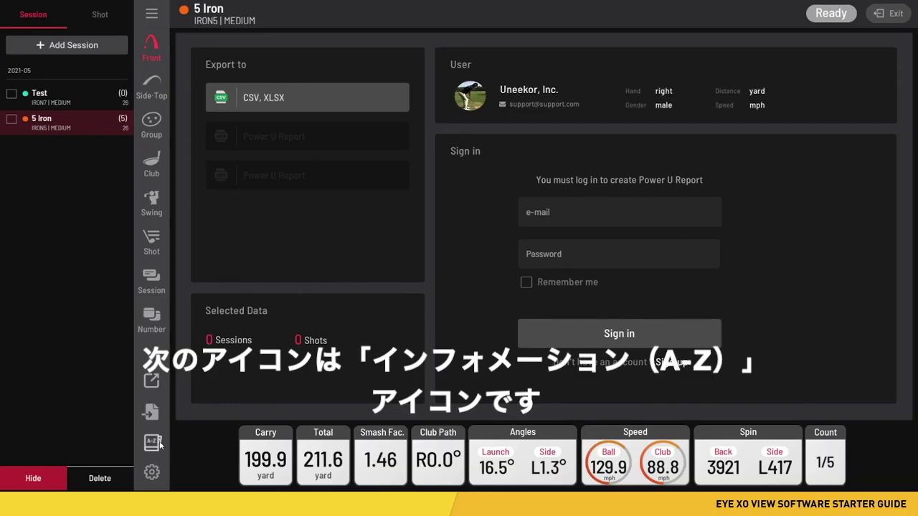
left_click(159, 444)
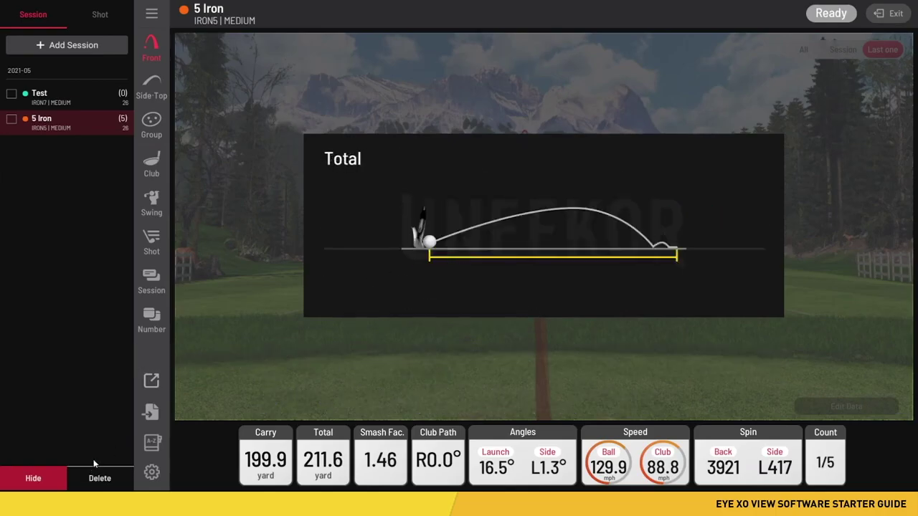
Check the Data Folder Path and ProteePlay License Key settings, then return to Front view
left_click(151, 471)
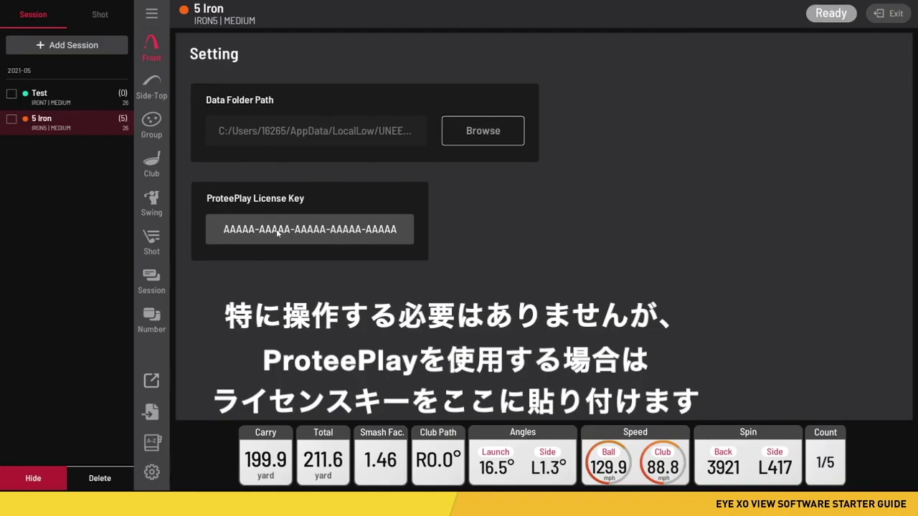
left_click(278, 233)
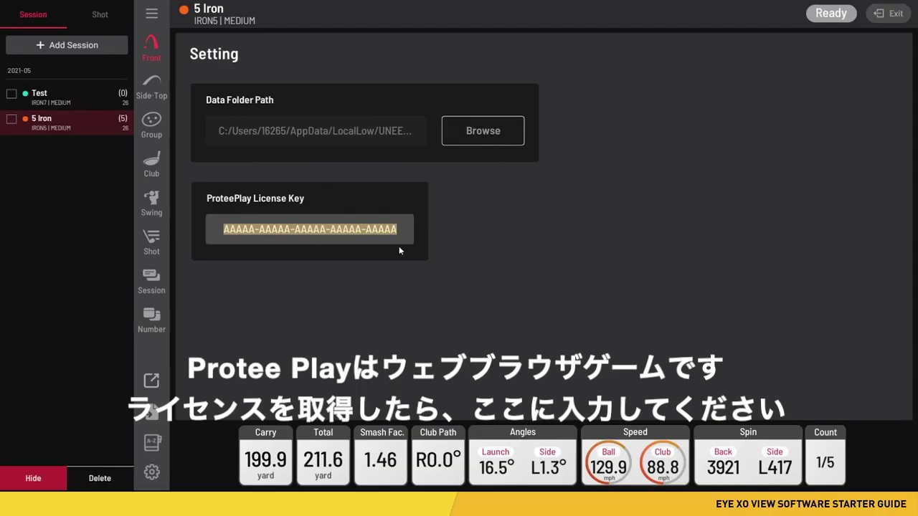
left_click(384, 309)
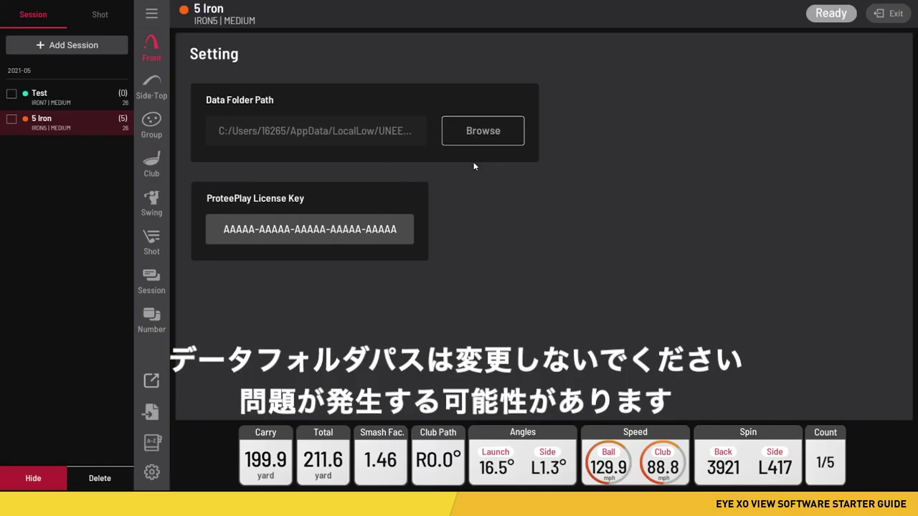
left_click(152, 54)
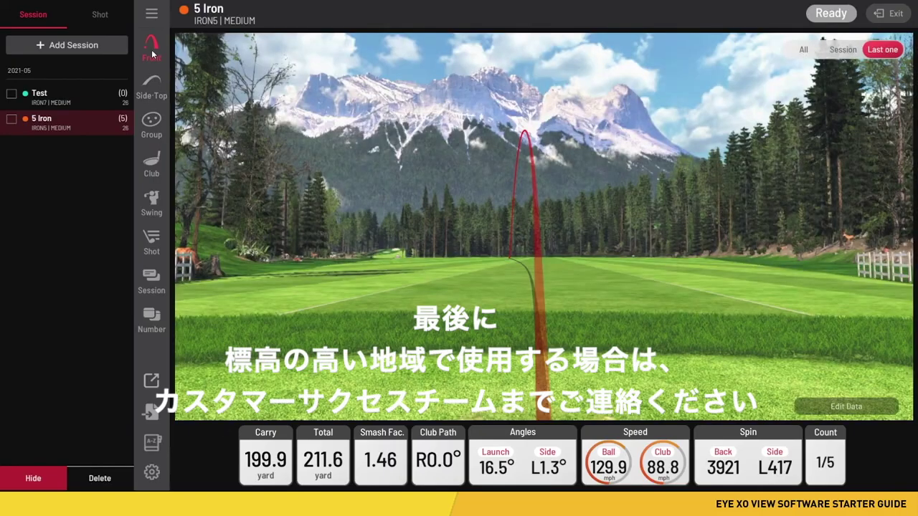